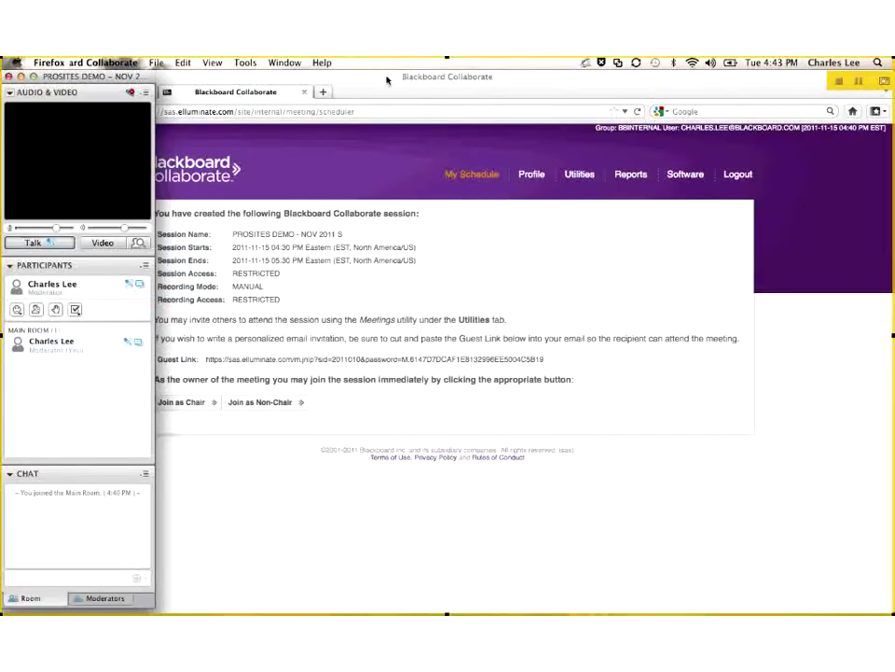
Switch to the Blackboard Learn home page and open the Communication Skills course
click(386, 82)
click(110, 93)
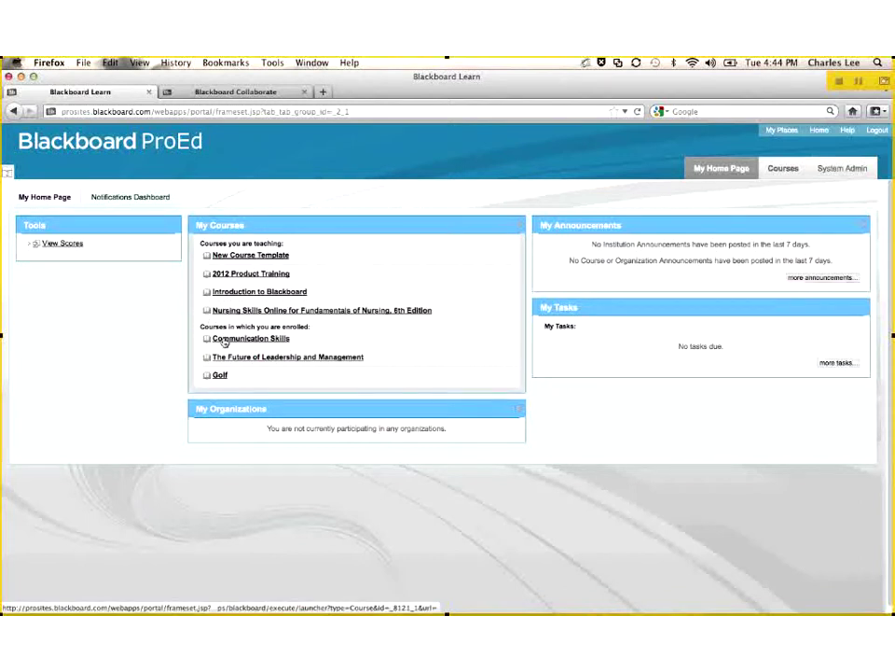
click(224, 341)
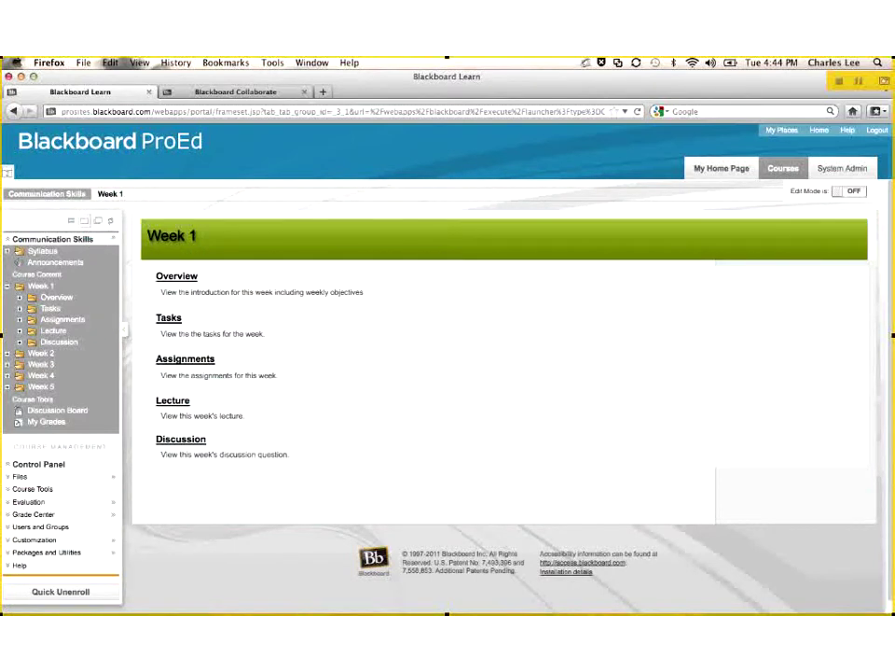
Browse the Week 1 contents of Communication Skills, view its lecture, and open the course's discussion board
click(7, 289)
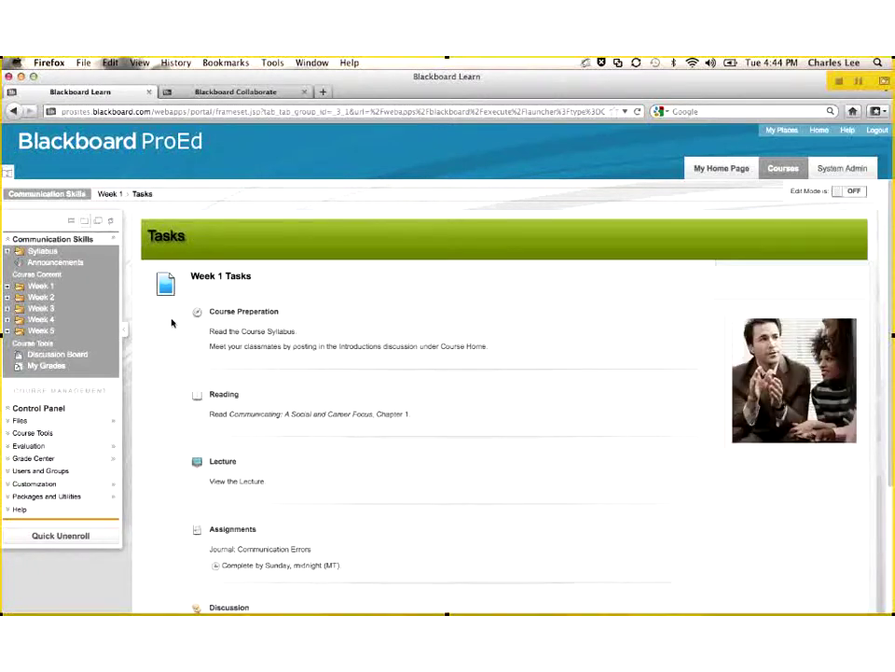
click(9, 288)
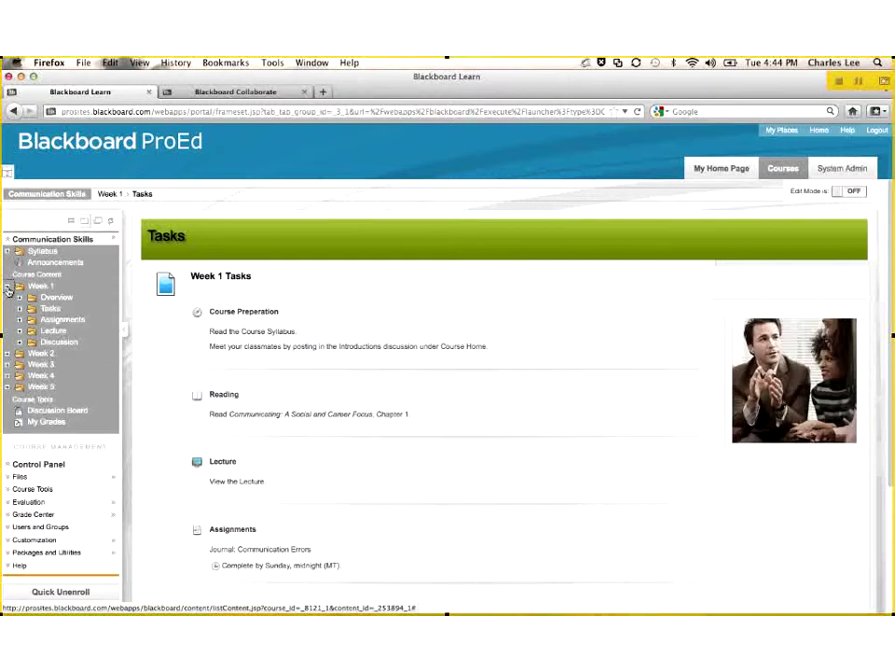
click(52, 331)
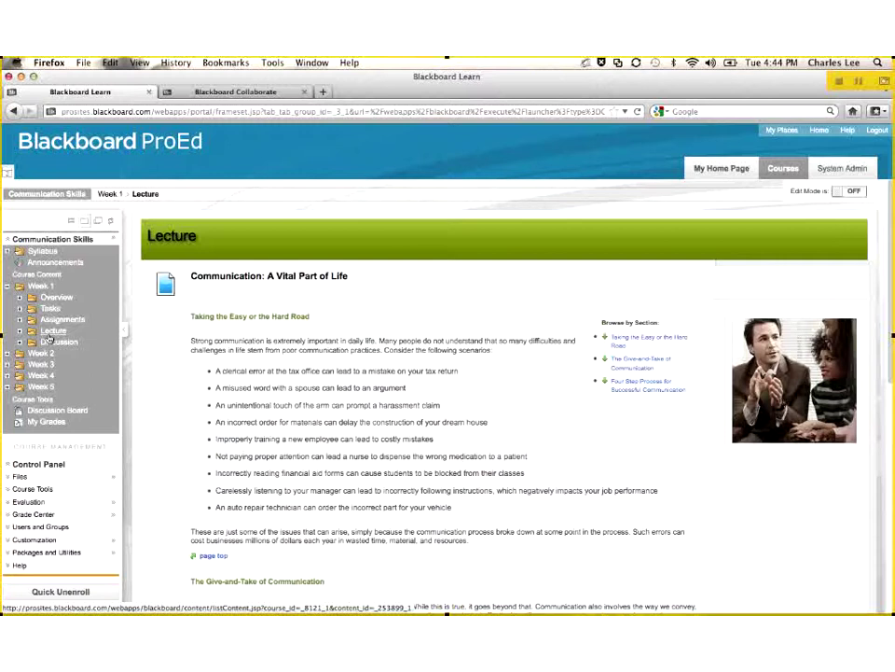
click(53, 413)
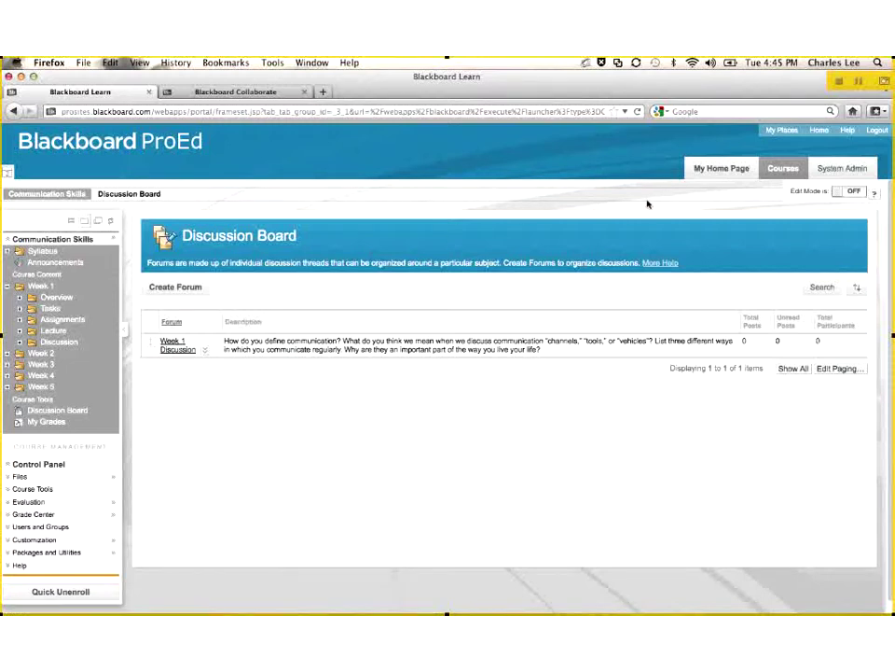
Open the Notifications Dashboard from the home page and expand Announcements, Assignments and Tests under What's New
click(715, 169)
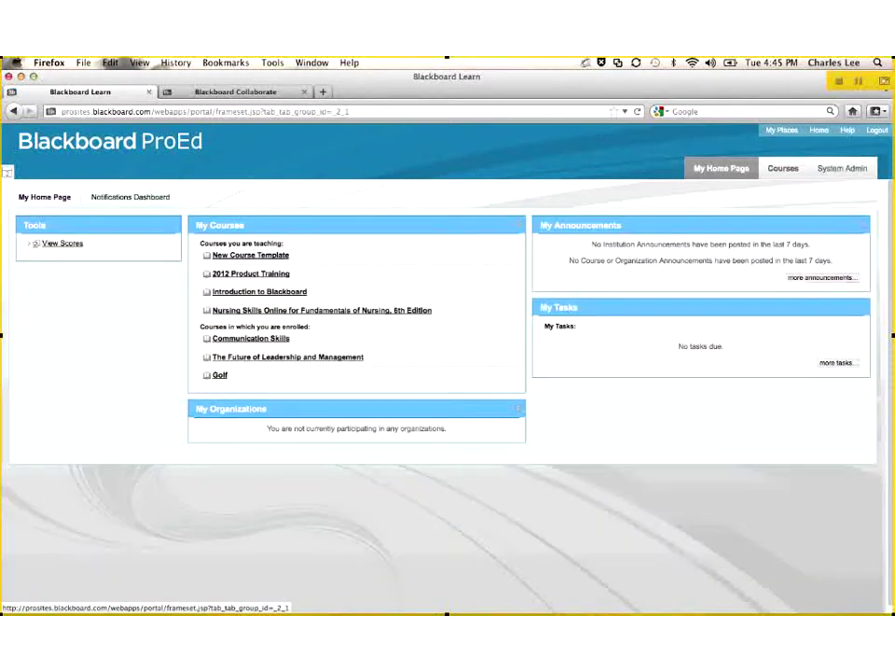
click(136, 198)
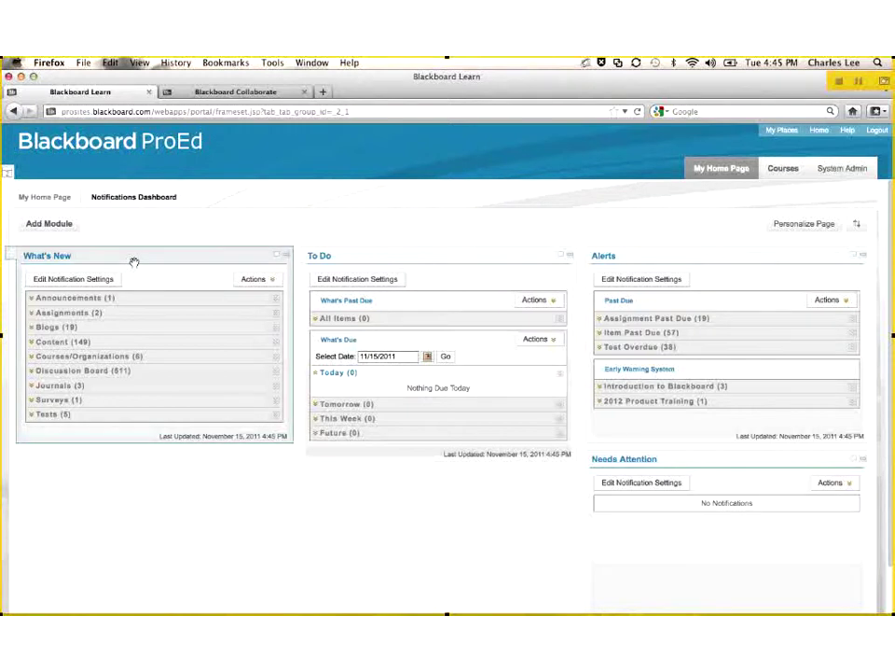
click(31, 298)
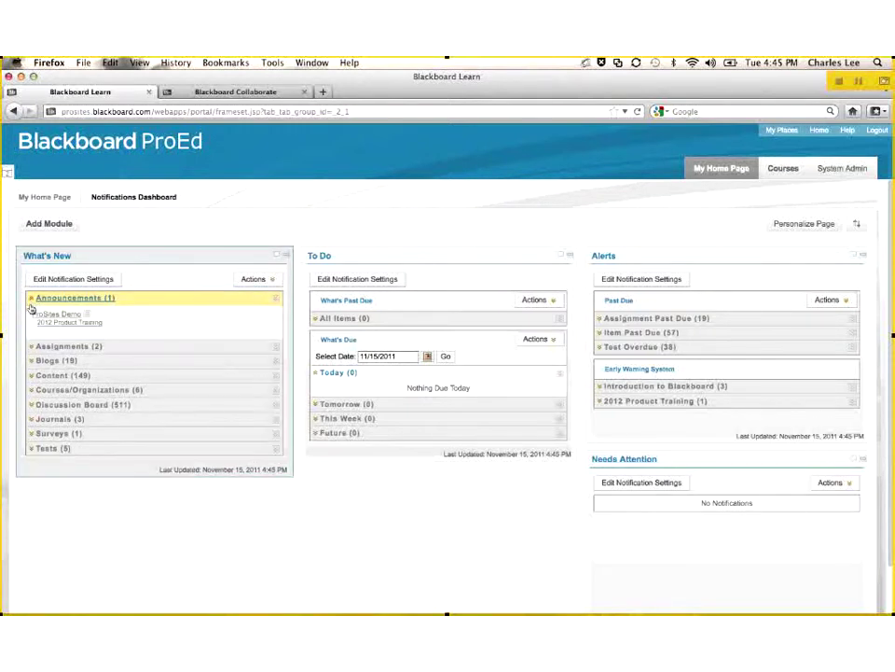
click(29, 346)
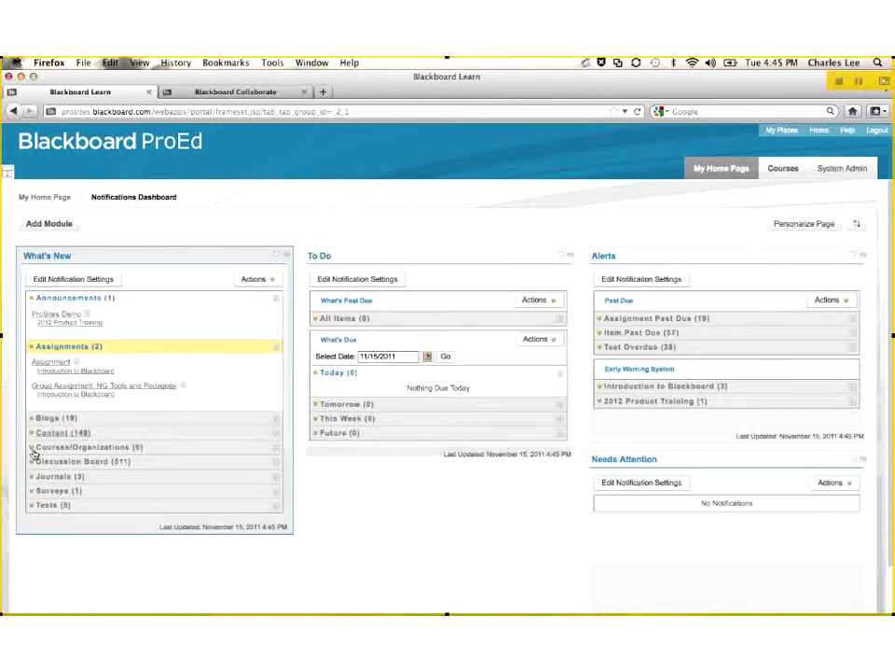
click(32, 507)
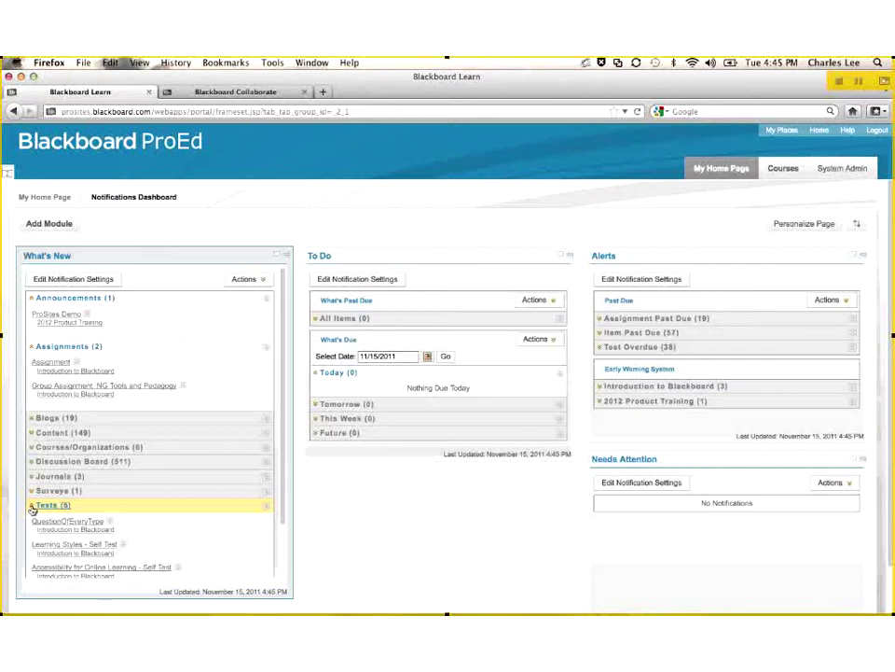
Expand the Introduction to Blackboard early warnings and view the details of the Past Due rule
click(601, 388)
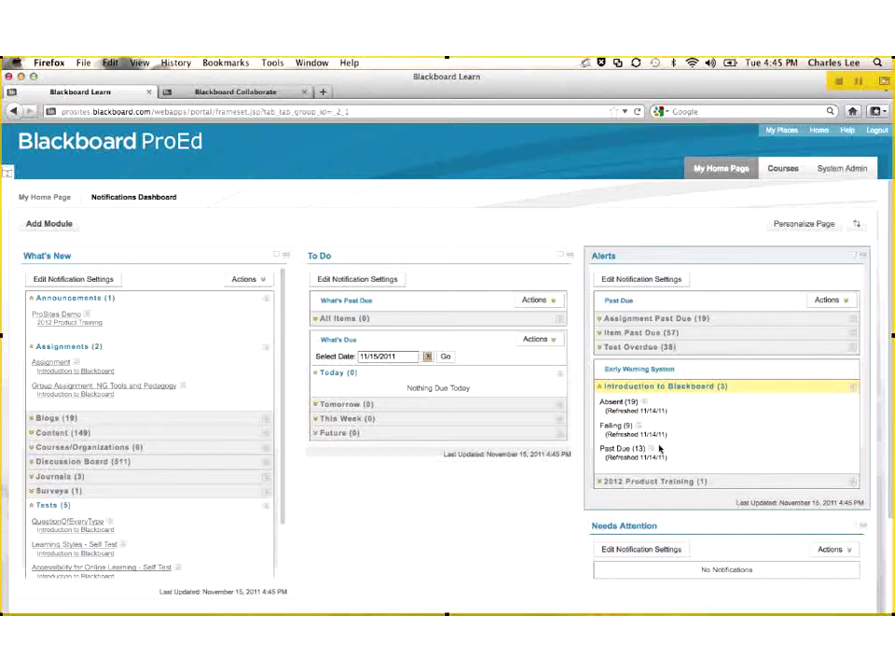
click(652, 449)
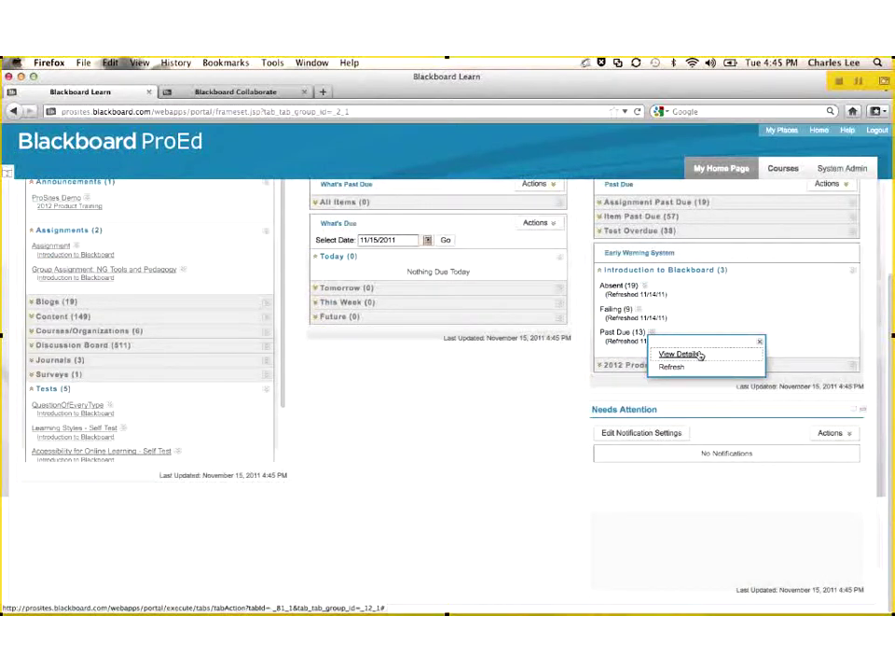
click(680, 354)
Select all students in the Past Due rule status list and show the available notification recipients
click(149, 440)
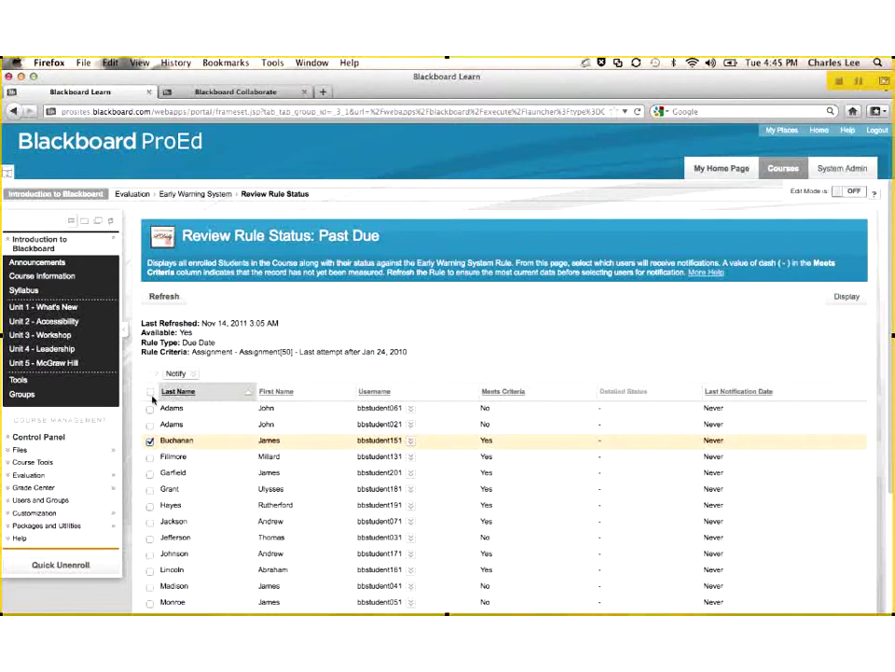
click(150, 393)
click(176, 373)
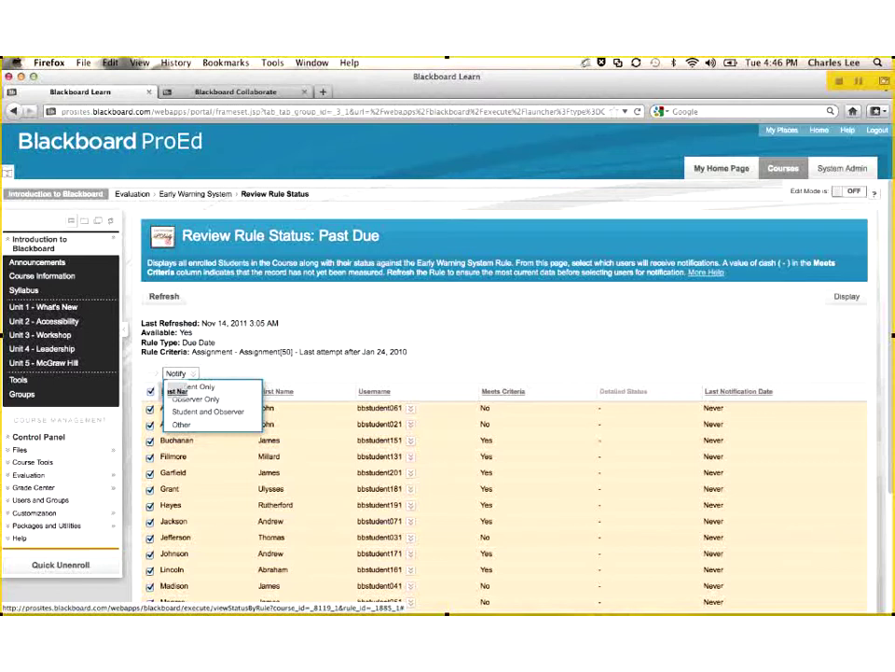
Open Unit 4 - Leadership, turn Edit Mode on, and view the textbook, assessment and content-building options
click(41, 349)
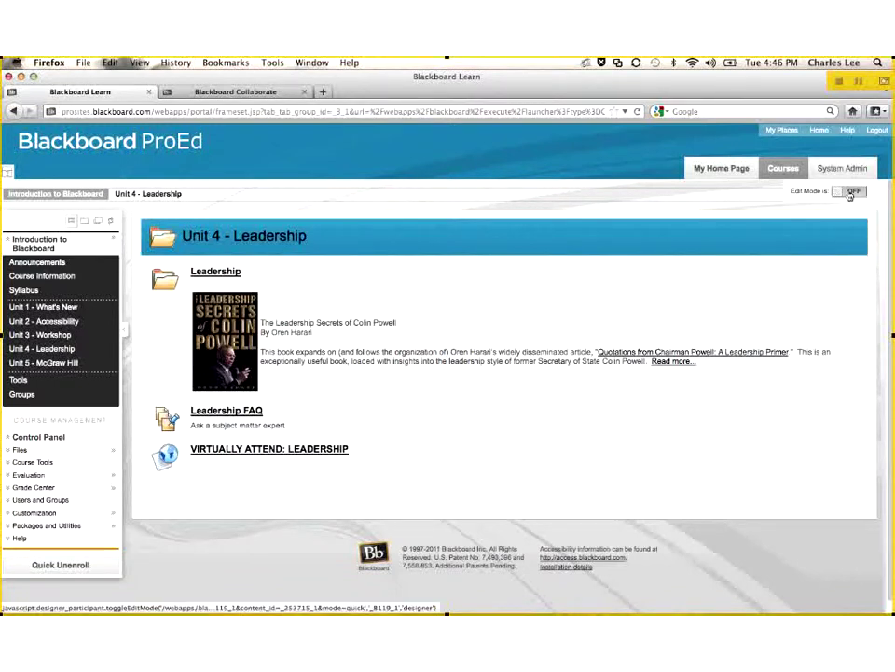
click(850, 193)
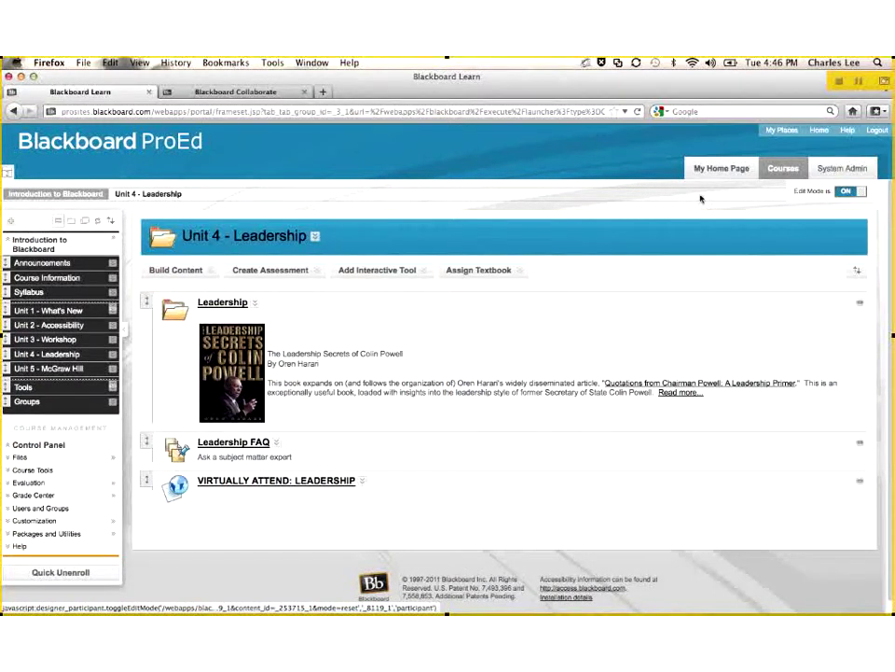
mouse_move(478, 273)
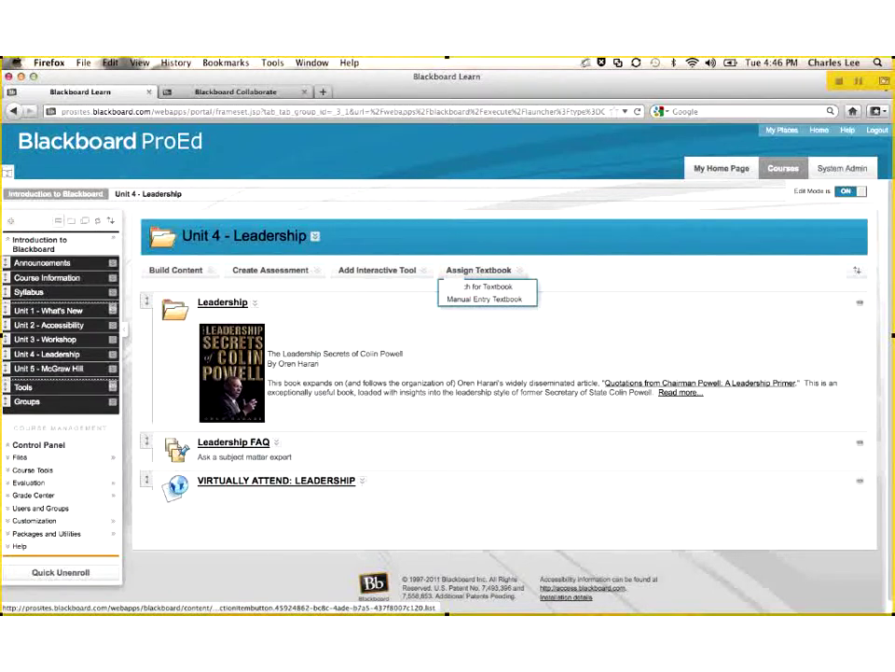
mouse_move(250, 269)
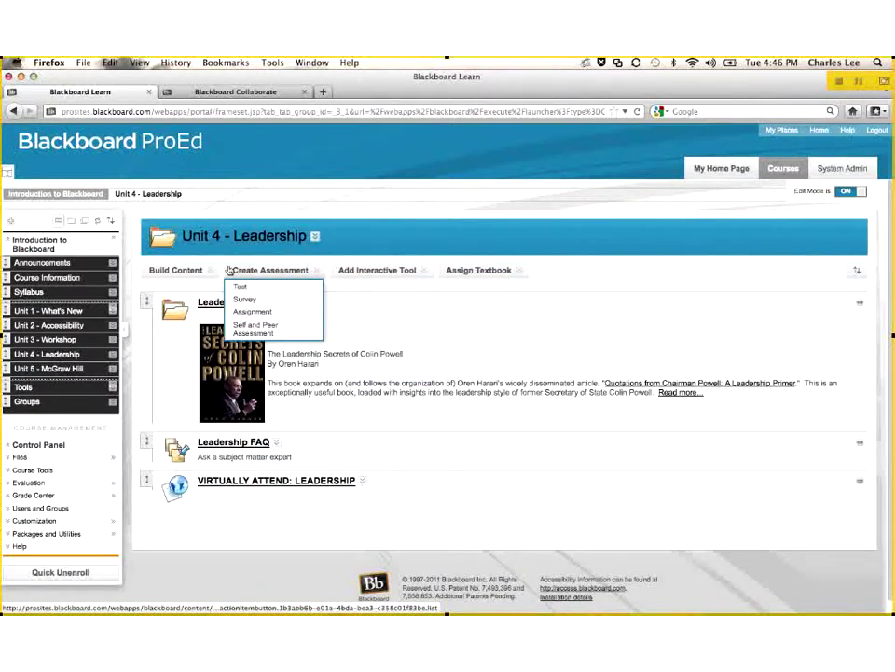
mouse_move(175, 270)
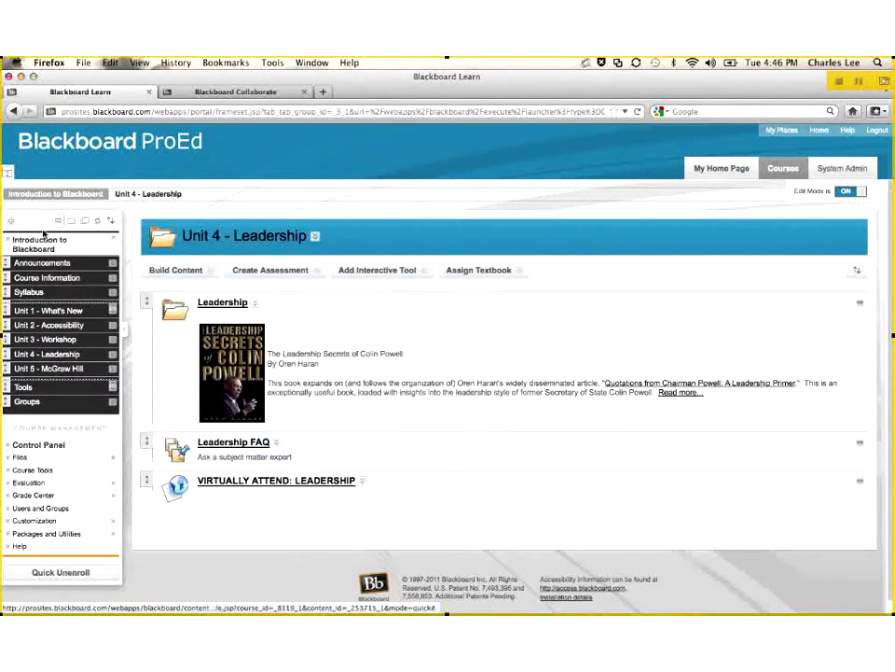
Add a content area named Unit 6, available to users, and move it directly below Unit 5 - McGraw Hill in the course menu
click(12, 221)
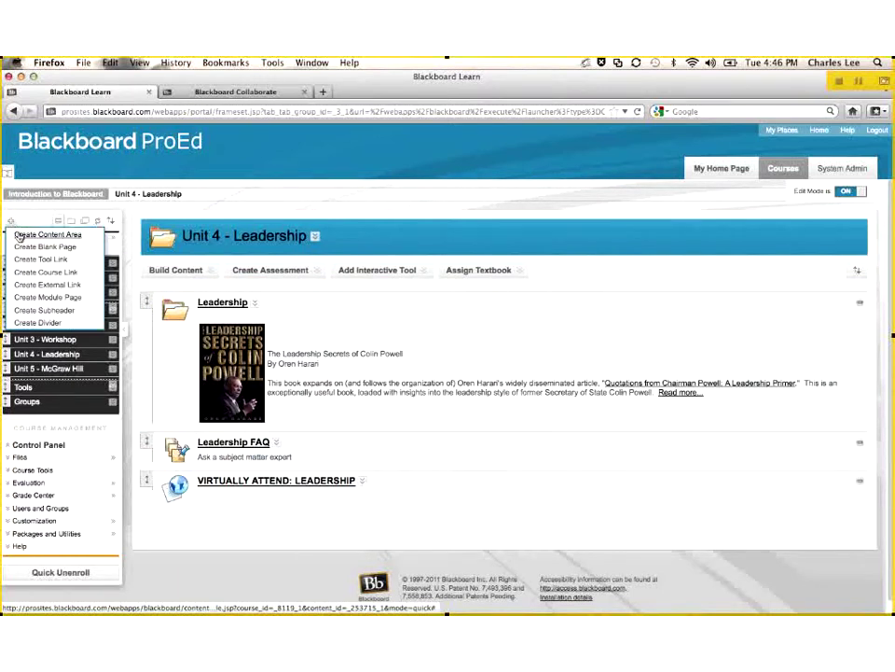
click(18, 237)
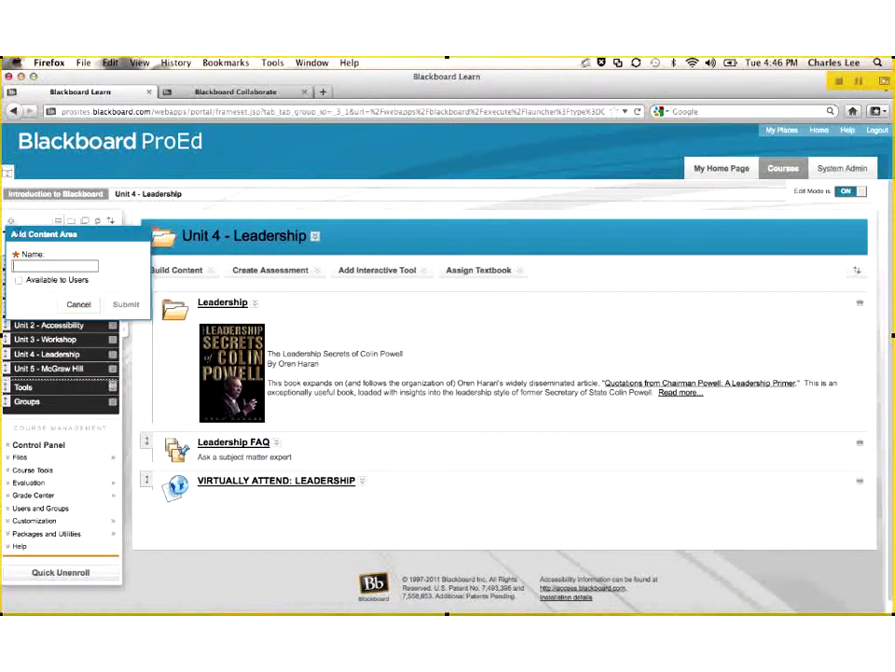
text(Unit 6)
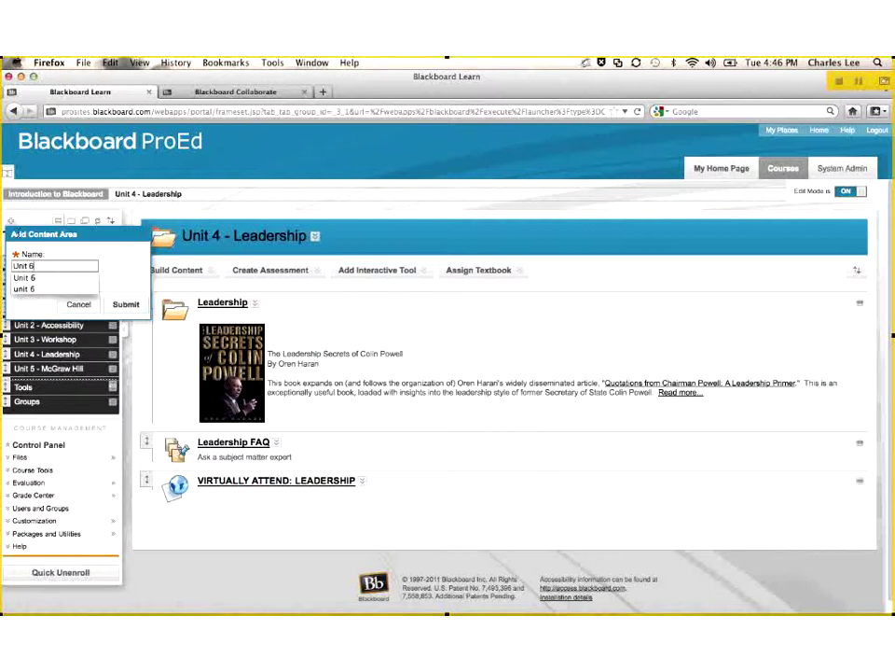
click(24, 277)
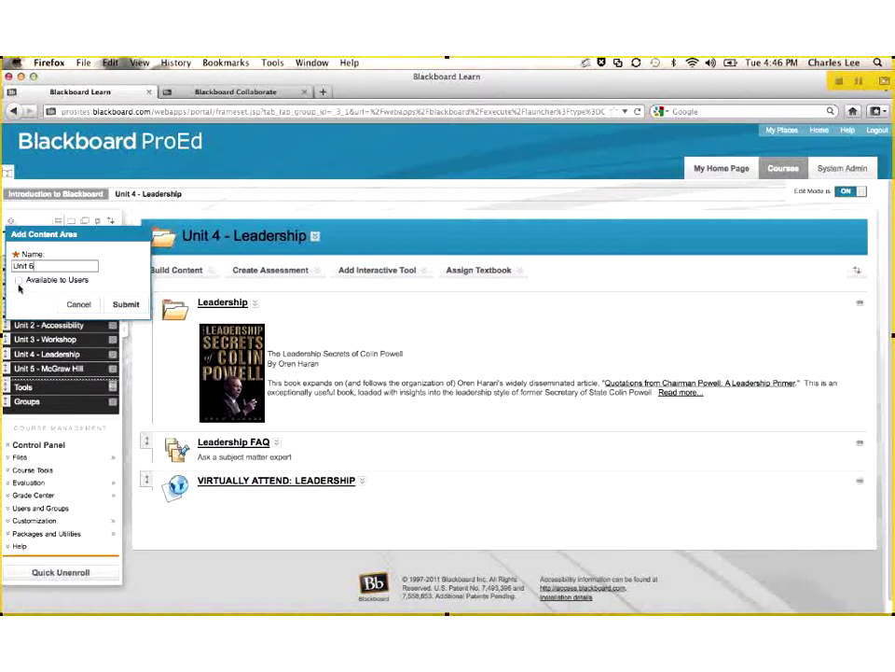
click(18, 280)
click(122, 304)
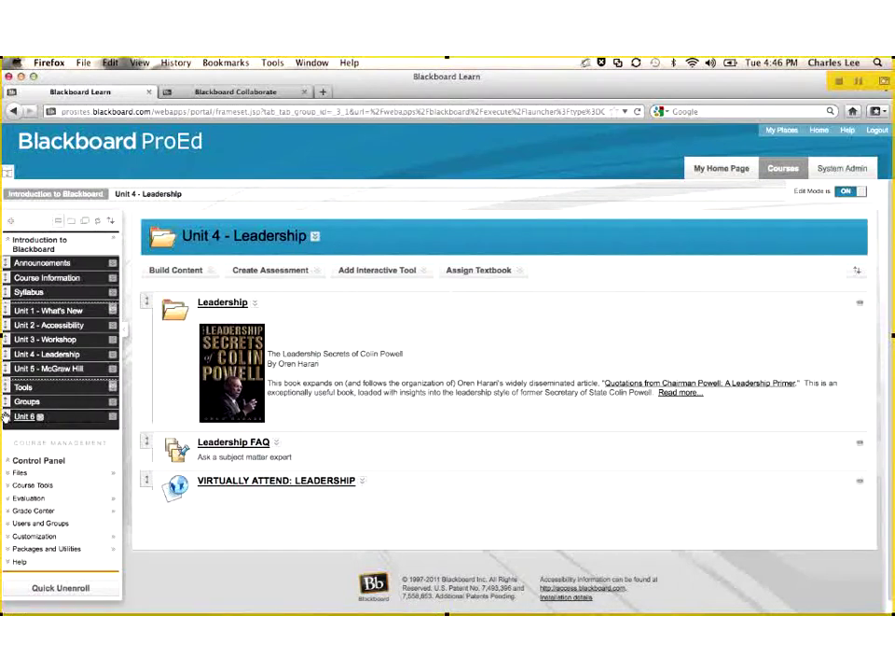
drag(5, 417, 7, 384)
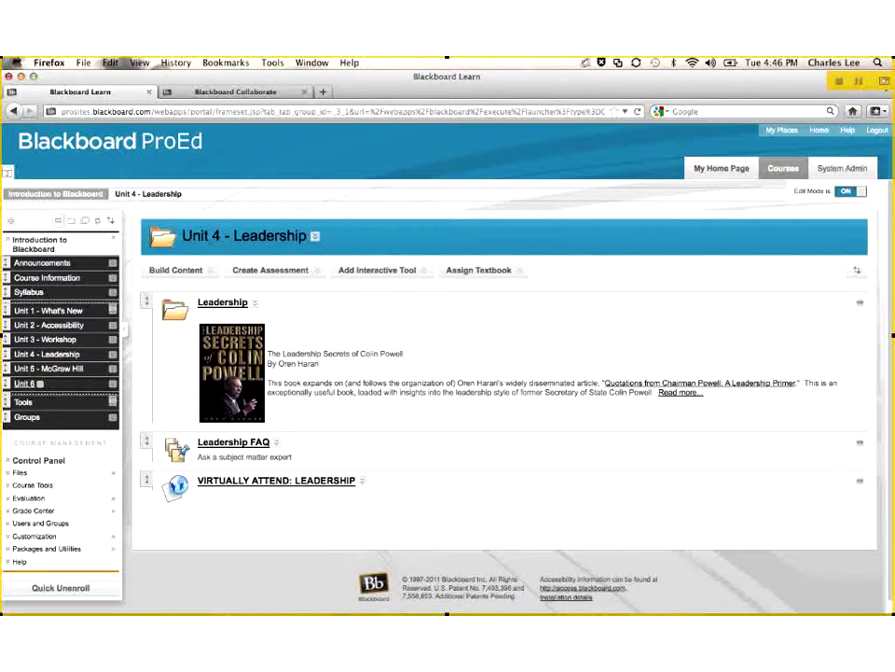
drag(145, 428, 145, 303)
In Unit 6, start adding a YouTube Video mashup and search for "blackboard" videos
click(24, 384)
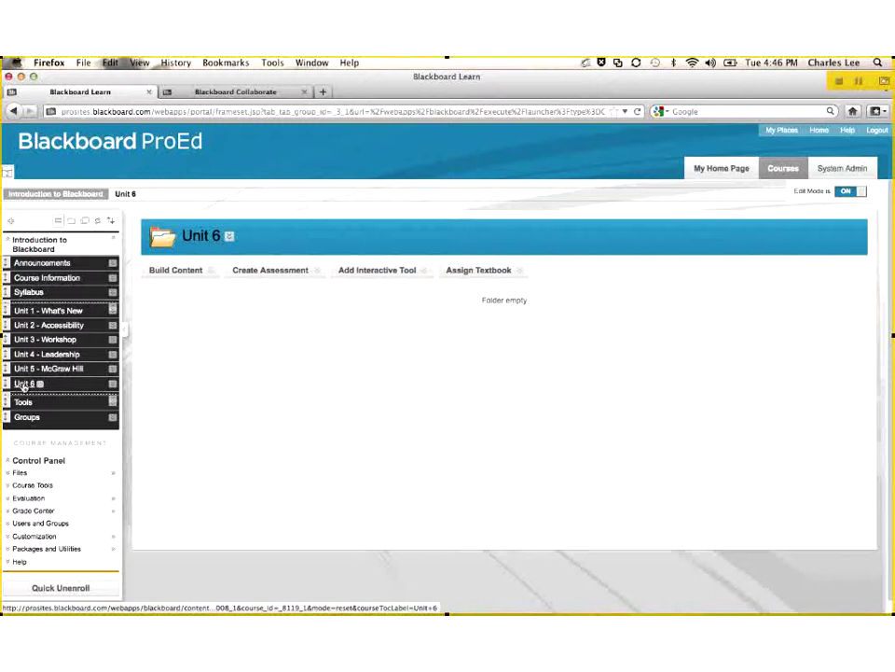
click(177, 273)
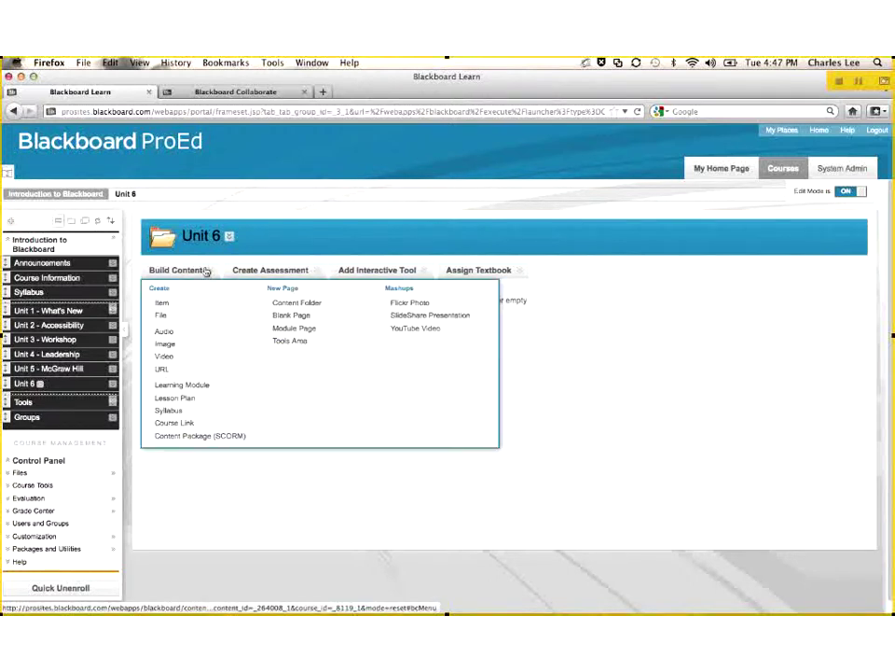
mouse_move(284, 270)
mouse_move(176, 270)
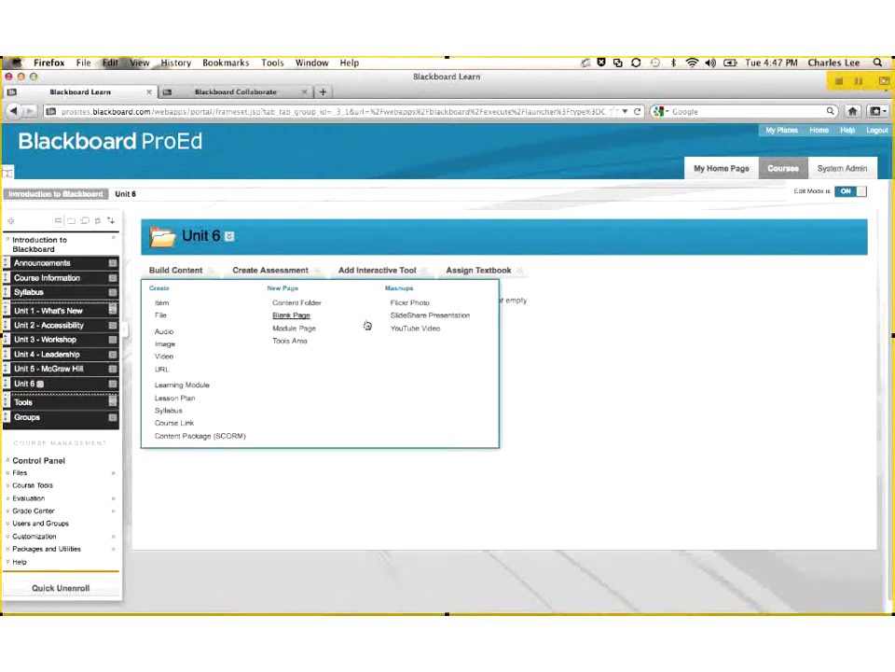
click(403, 332)
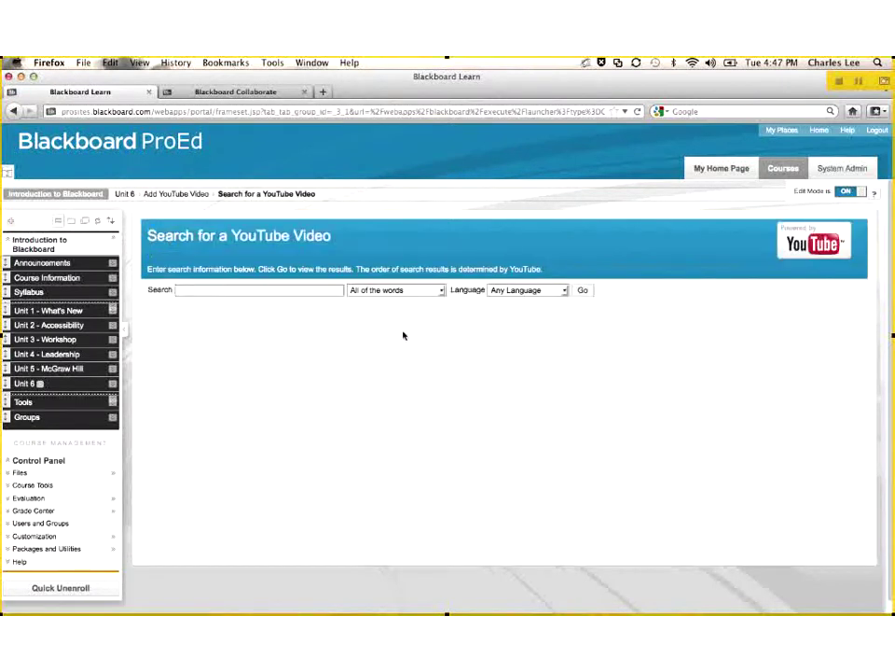
click(304, 290)
text(bl)
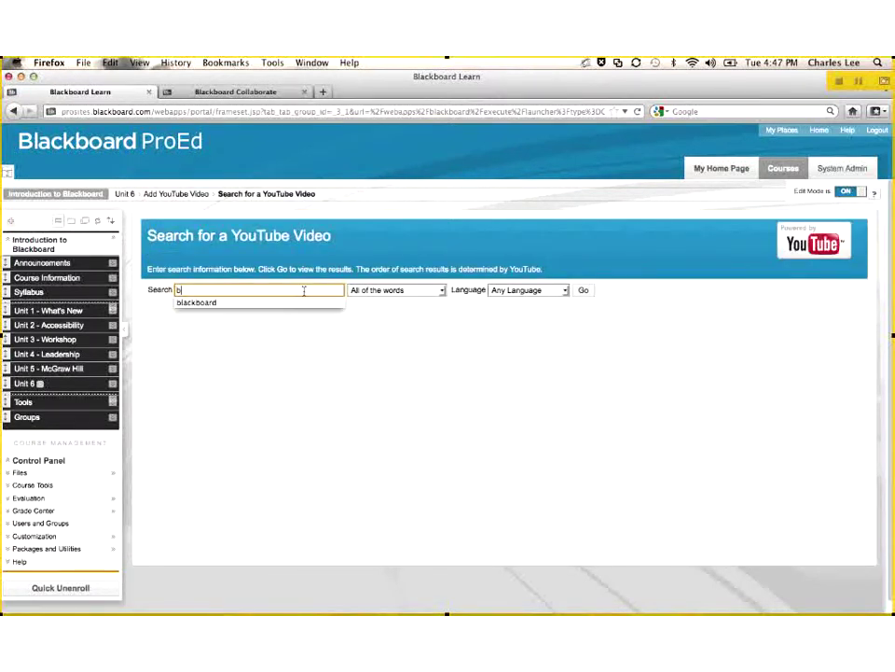
text(ackboard)
click(584, 291)
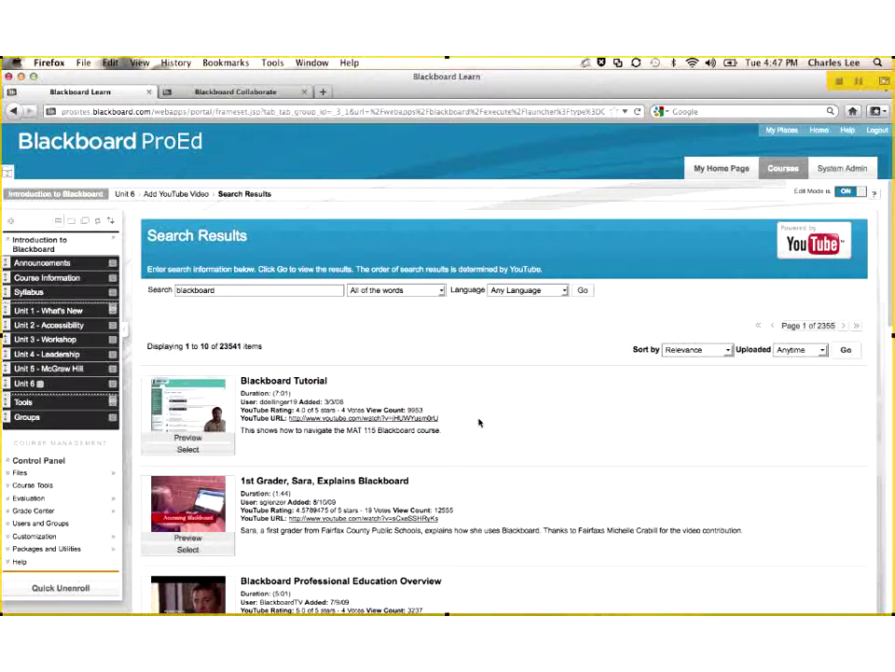
Choose the Blackboard Professional Education Overview video for the mashup, with the description "description" and the view set to Embed Video
scroll(479, 422, down, 5)
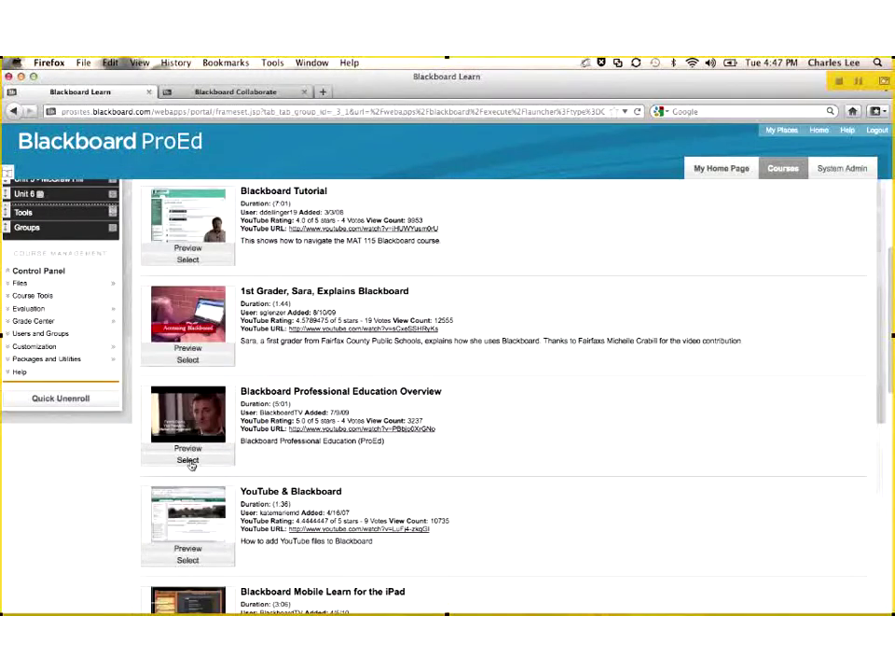
click(188, 460)
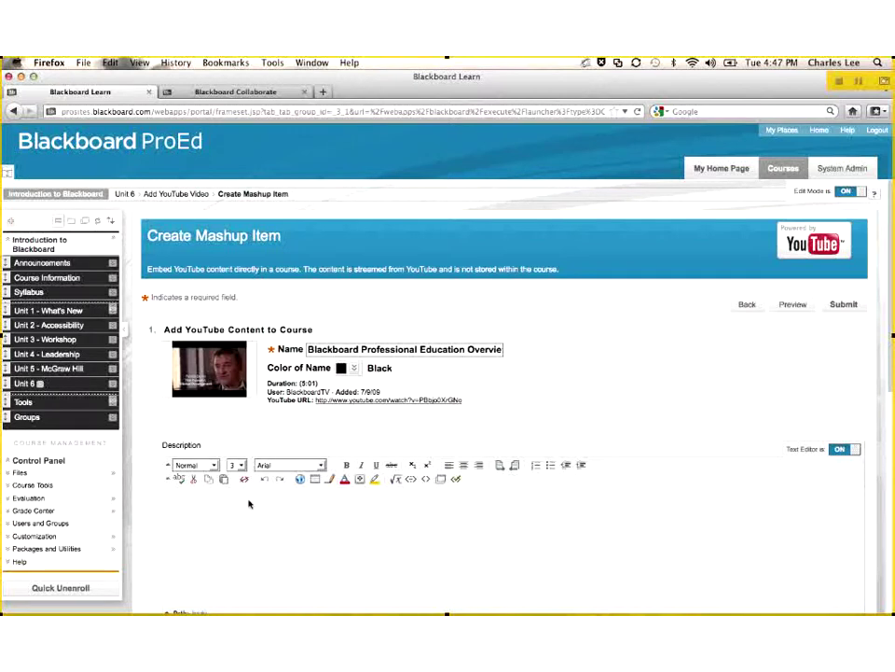
text(des)
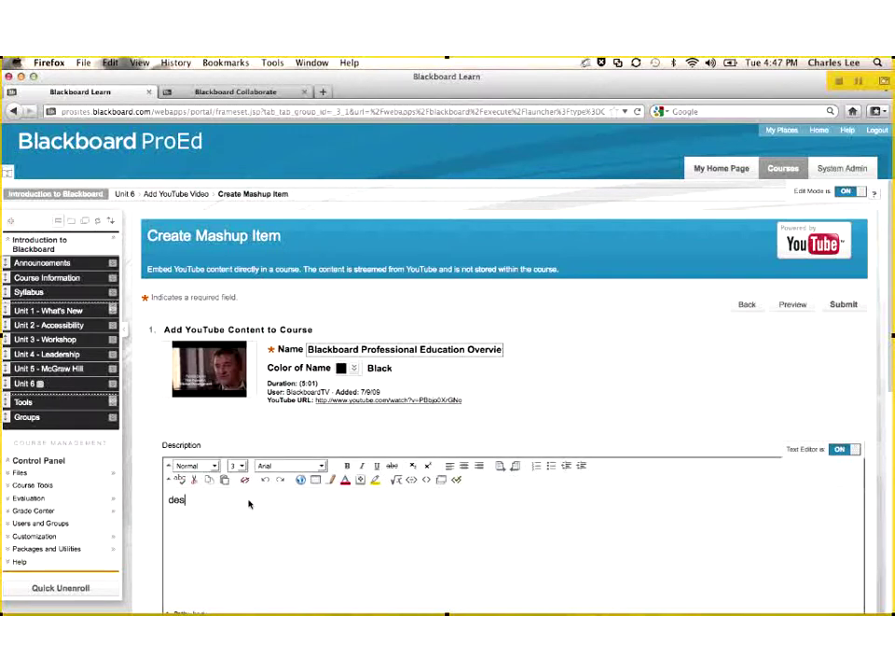
text(cription)
scroll(275, 560, down, 5)
click(327, 397)
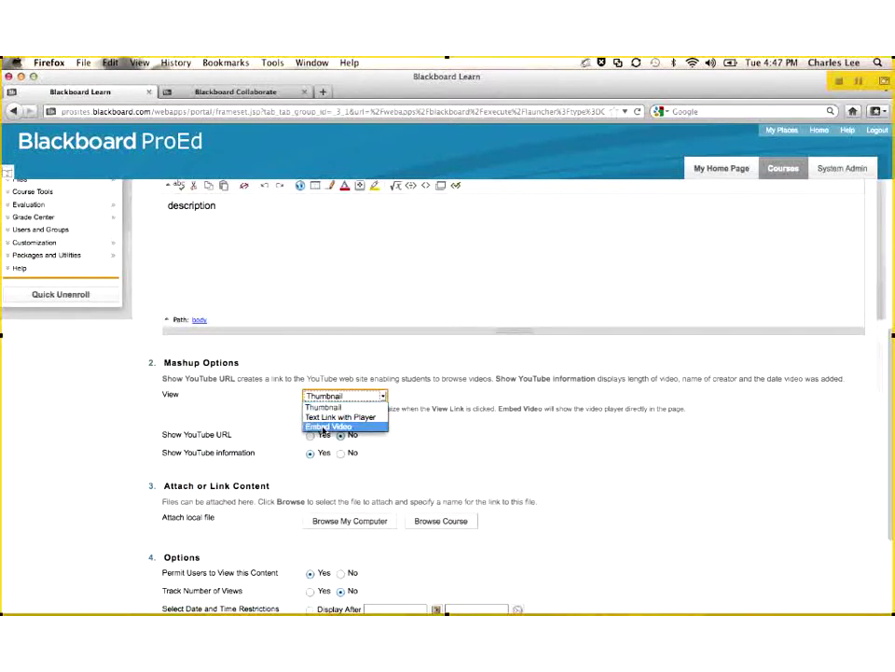
click(326, 426)
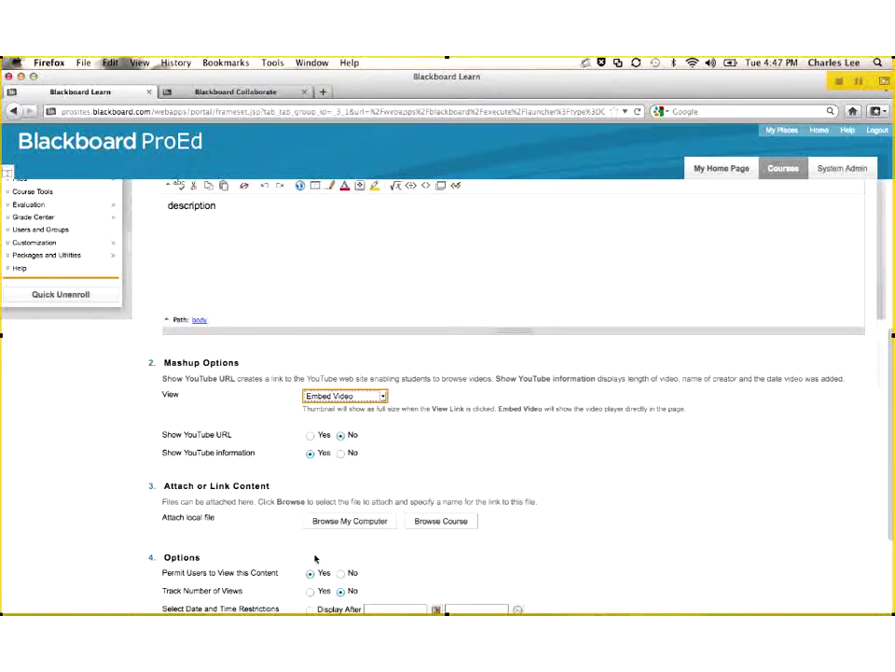
Attach the local file Bb ProSites Overview.ppt to the mashup item and submit it to Unit 6
scroll(315, 558, down, 2)
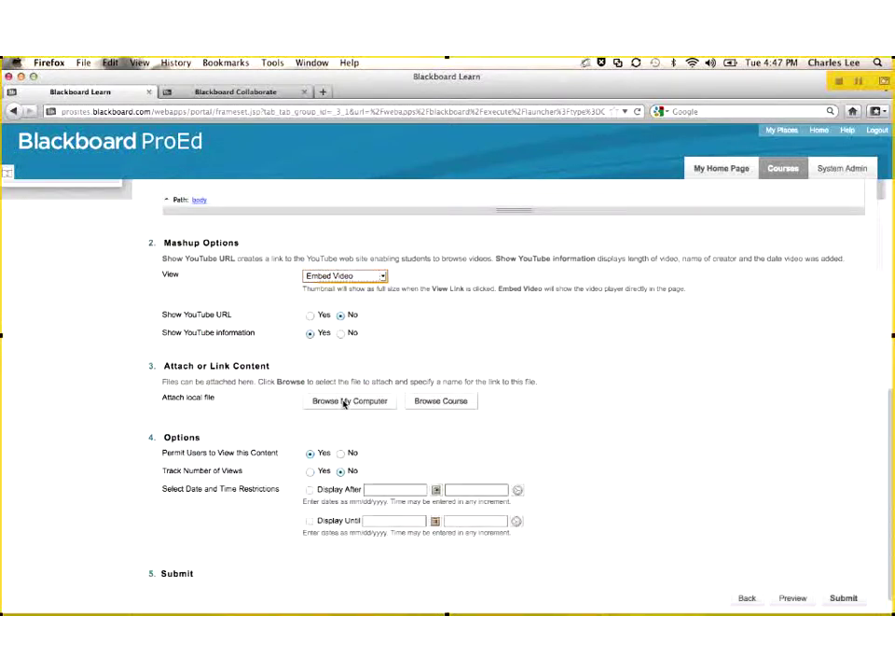
click(344, 401)
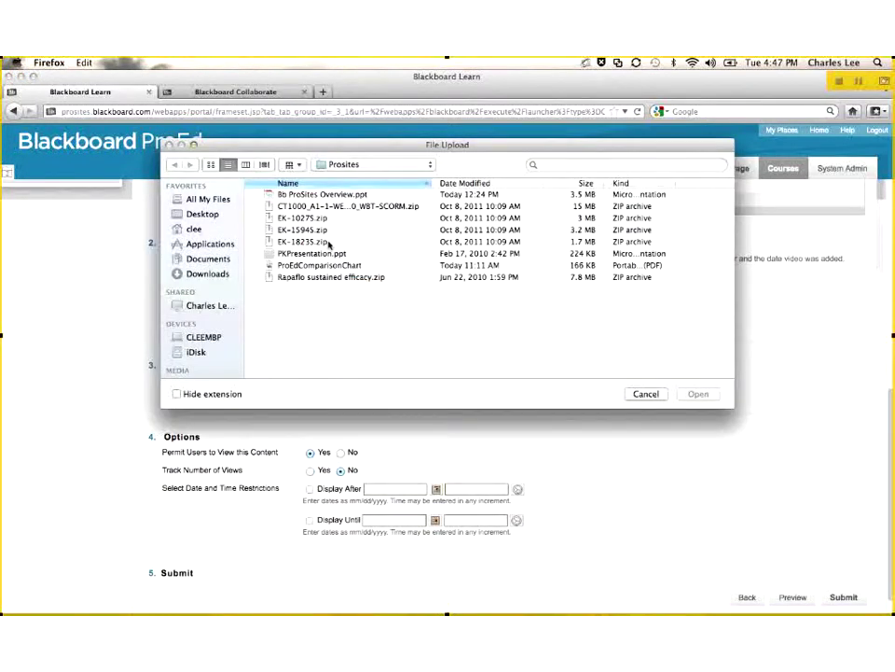
double_click(327, 195)
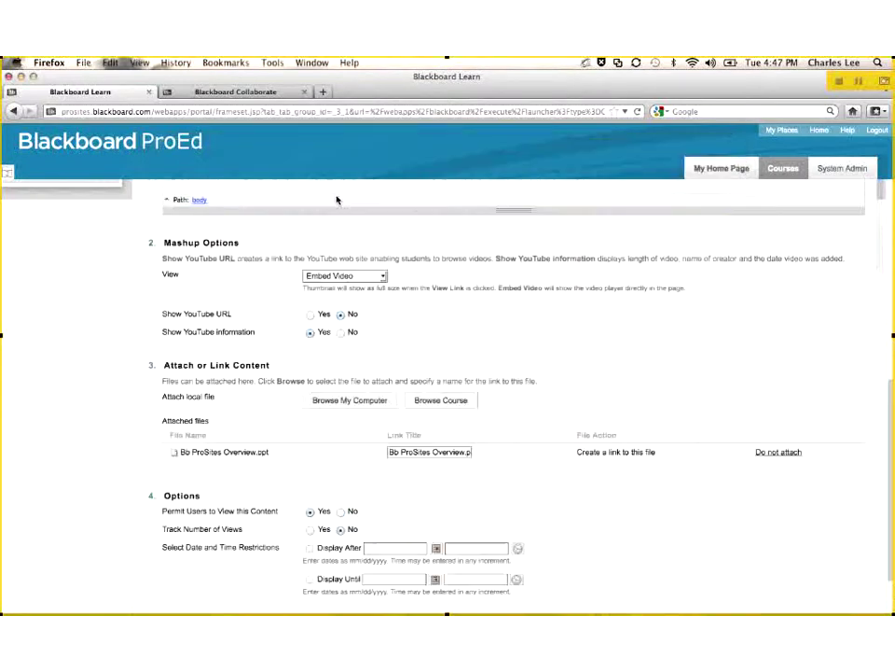
scroll(565, 509, down, 2)
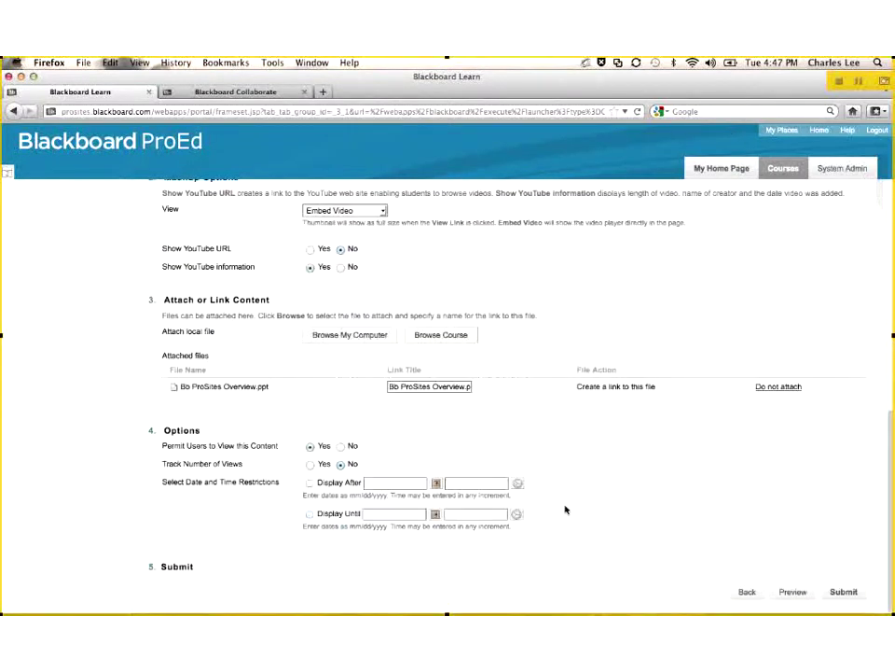
click(841, 591)
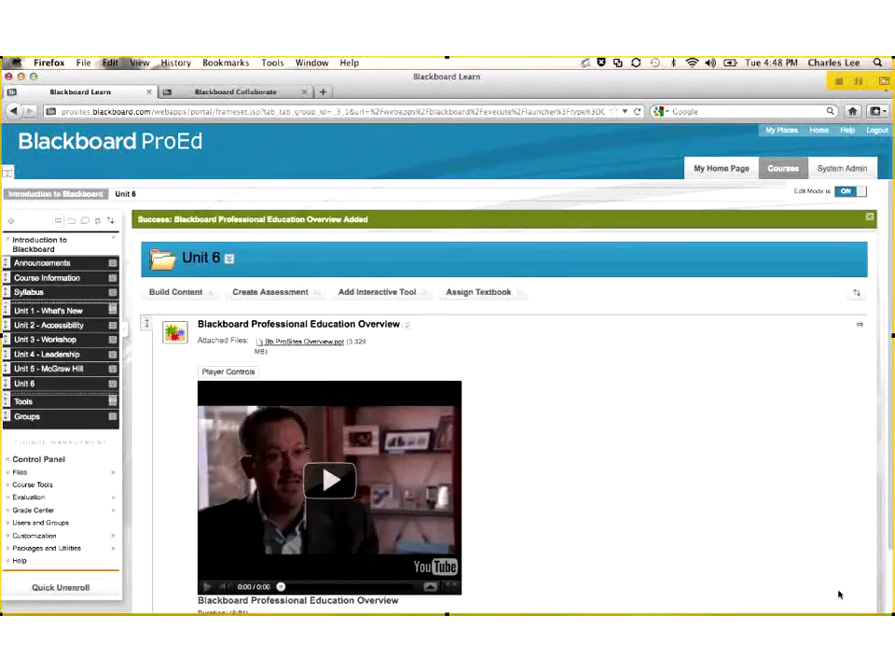
Play and pause the embedded video, then view slides 2 and 3 of the attached Bb ProSites Overview presentation and close it
click(331, 481)
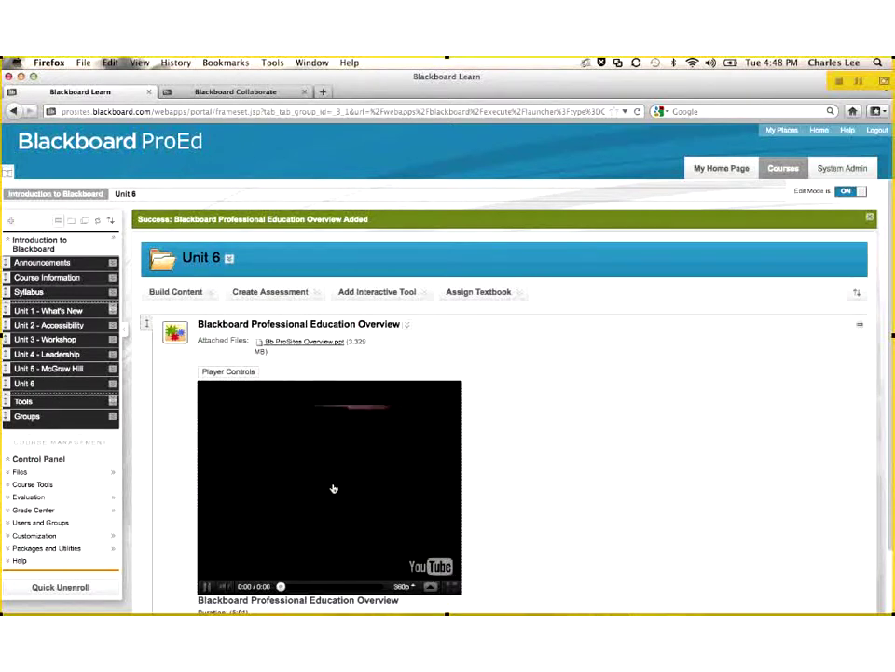
click(207, 588)
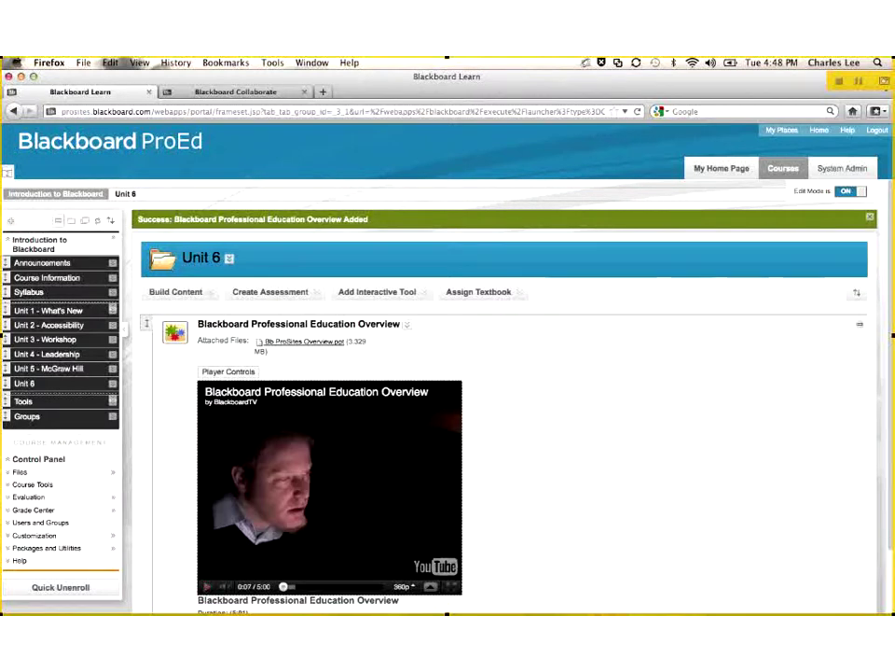
click(285, 343)
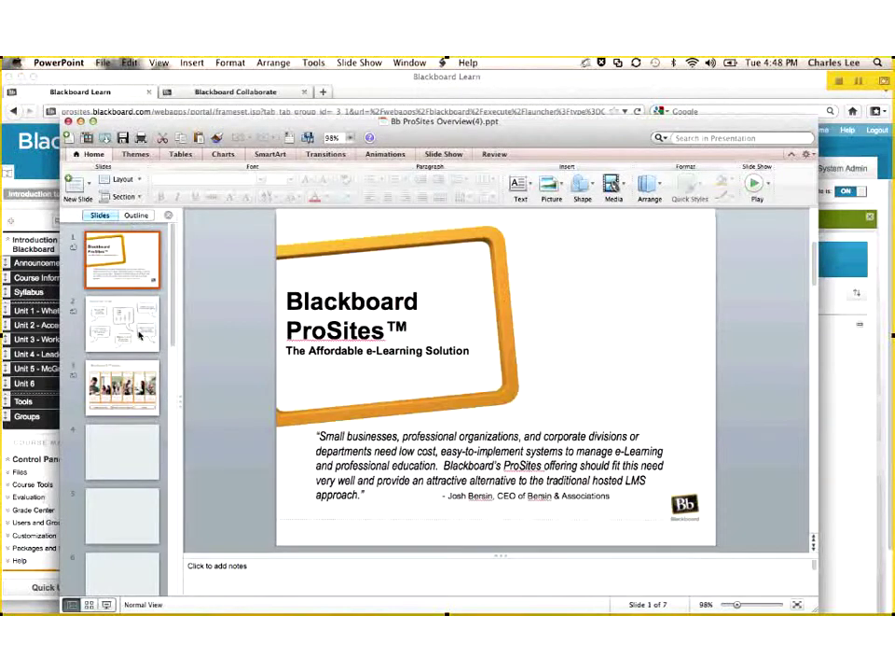
click(140, 336)
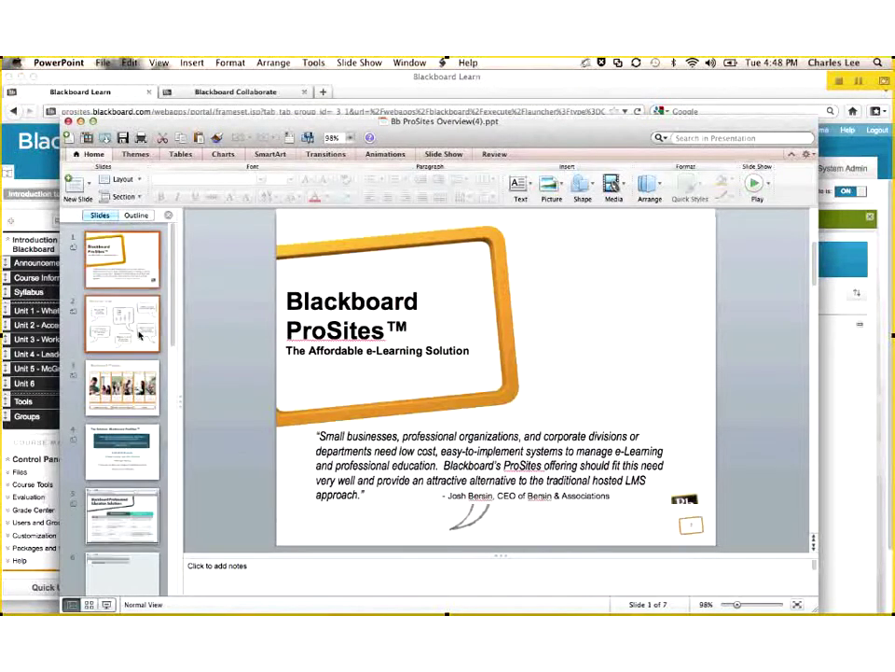
click(126, 385)
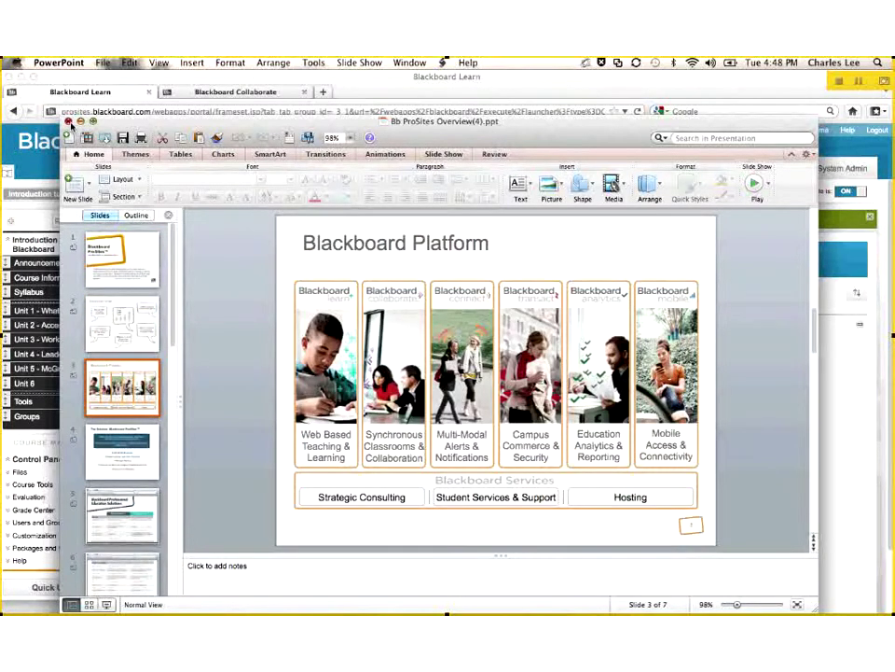
click(68, 122)
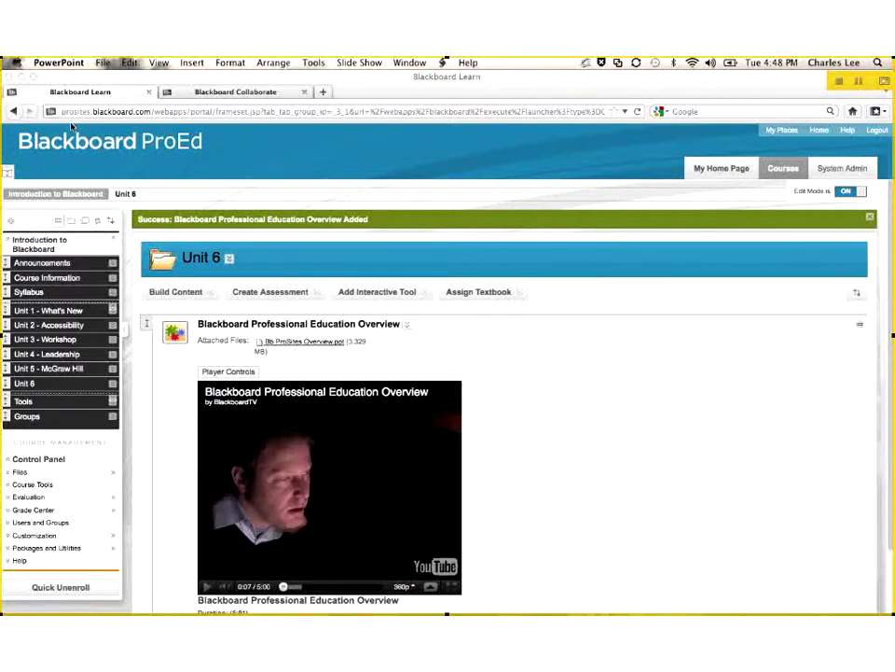
Open the course's Groups page and view Group 1's properties, tools and assignments
click(34, 421)
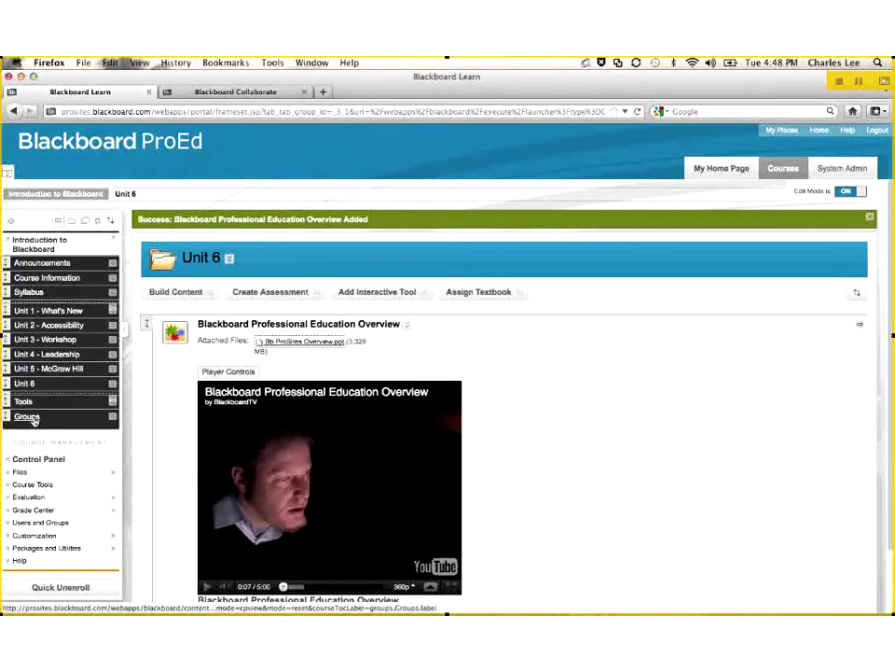
click(27, 417)
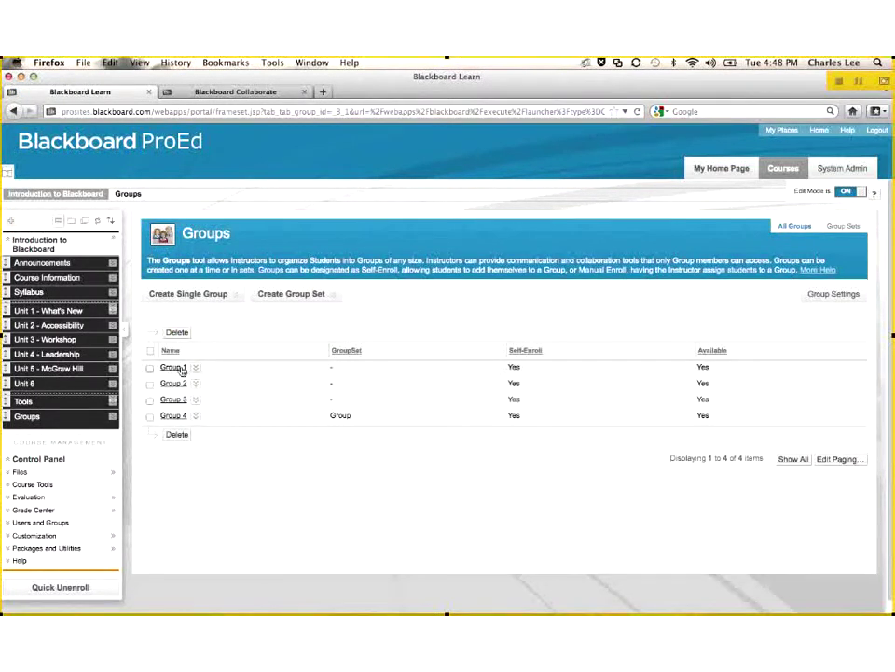
click(172, 369)
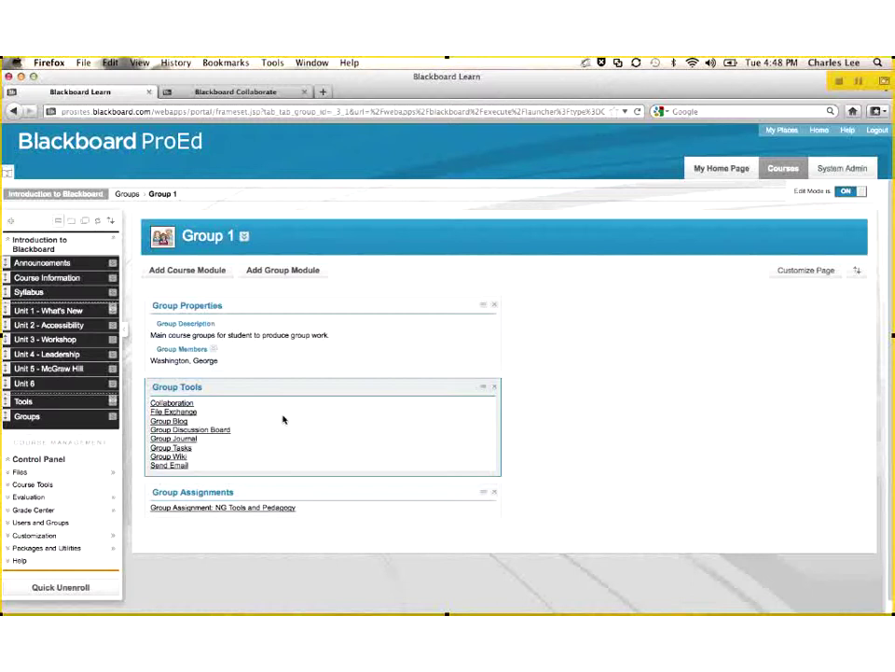
Add a discussion board link to the Leadership FAQ forum in Unit 6, keeping the default link name
click(58, 385)
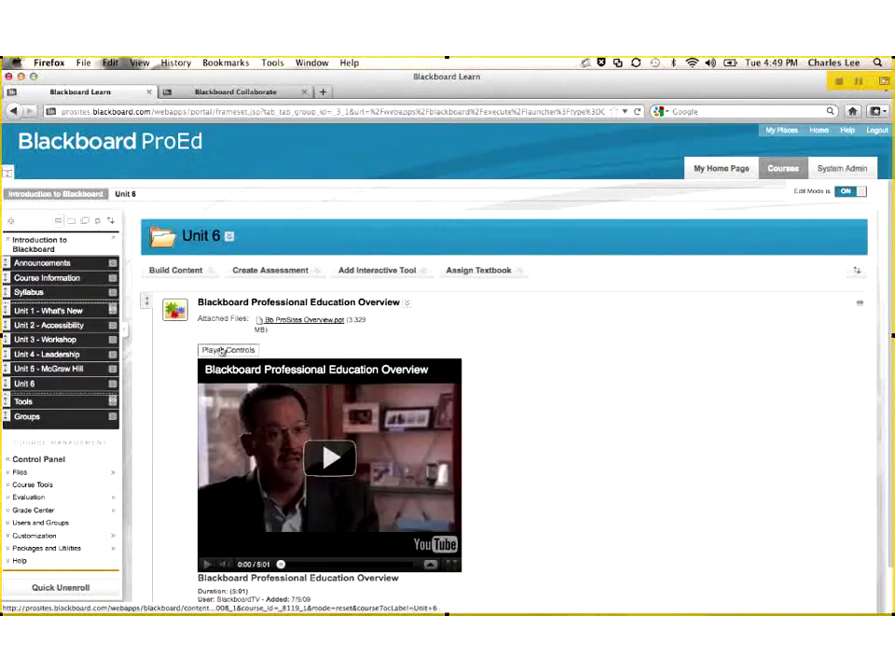
mouse_move(360, 277)
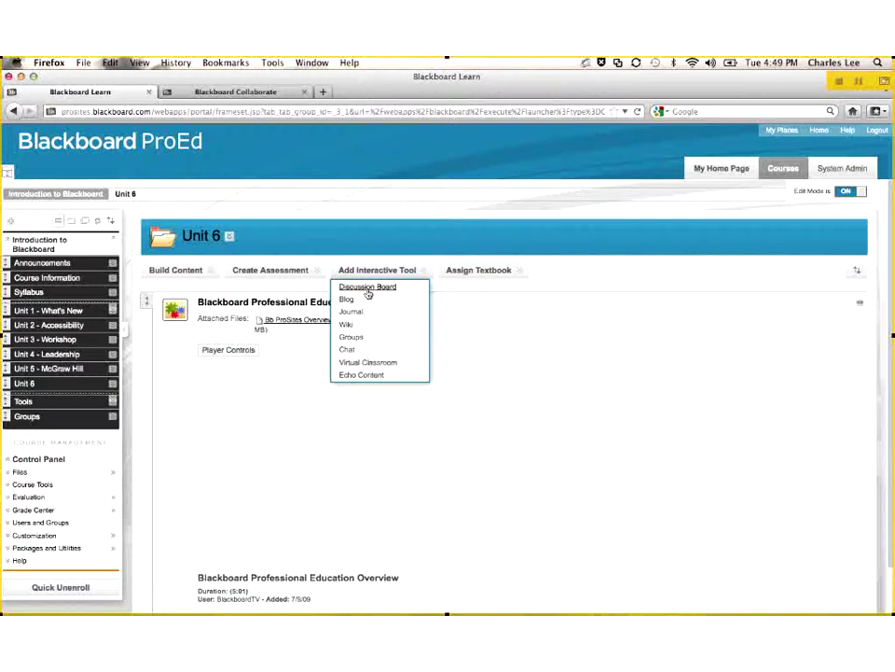
click(368, 288)
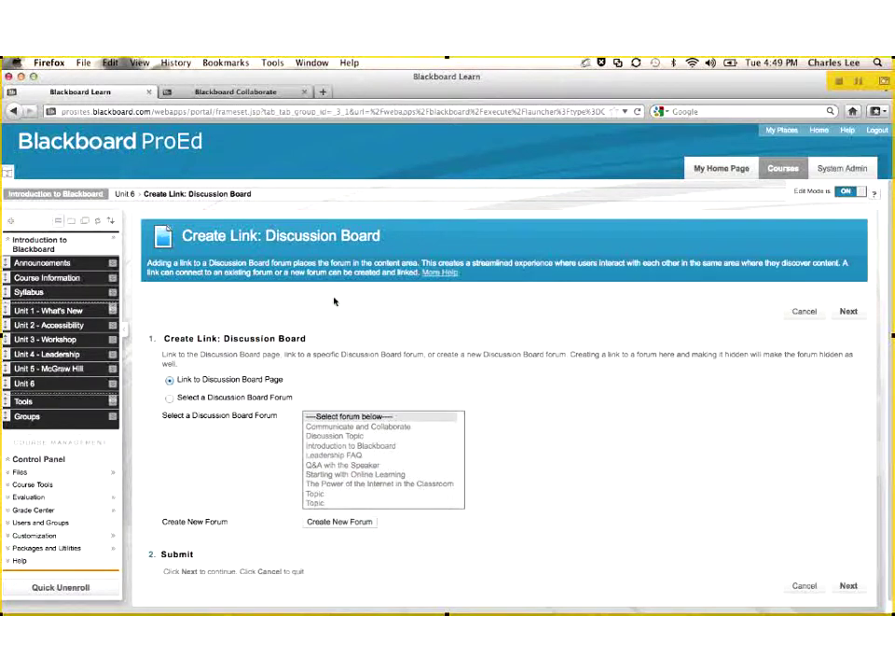
click(170, 398)
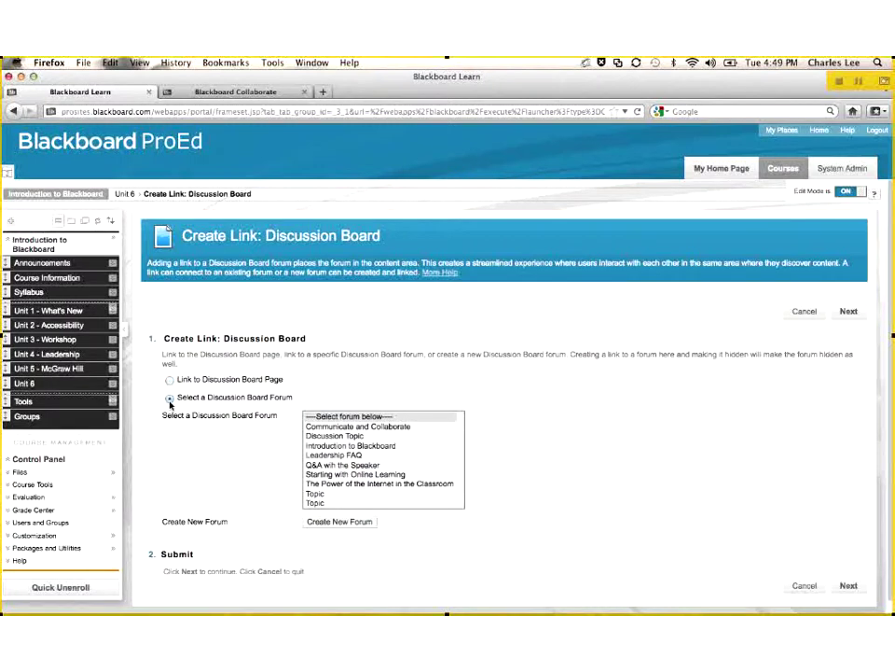
click(340, 455)
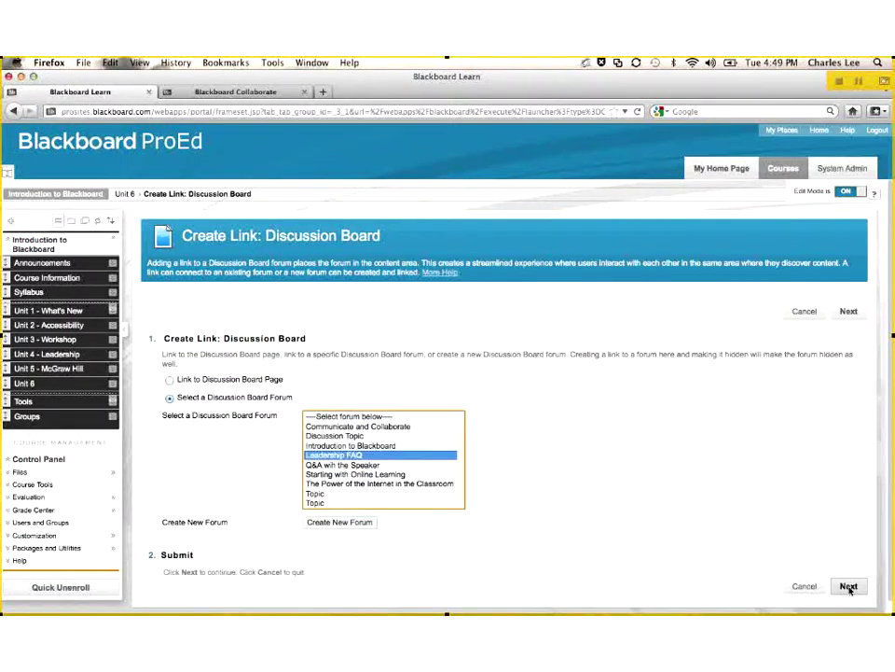
click(849, 586)
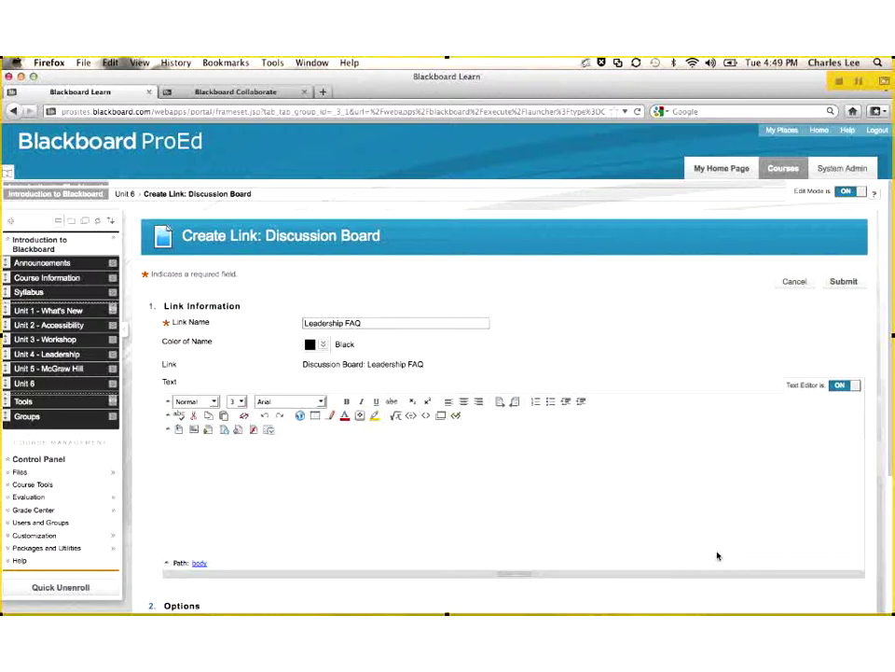
scroll(718, 556, down, 5)
click(843, 573)
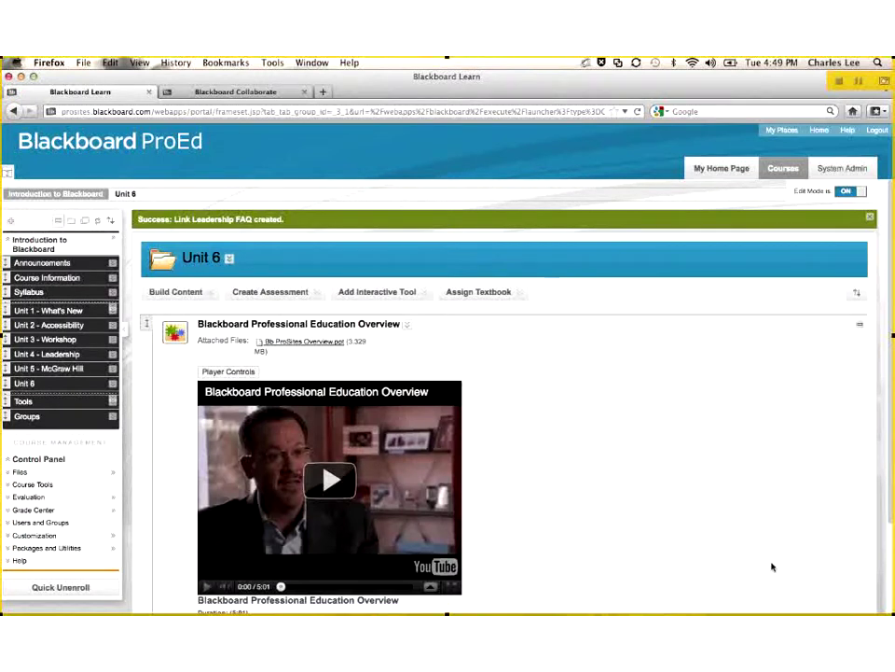
From Unit 6's Leadership FAQ link, open the thread about the shape of the "perfect" leader and rate its first post three stars
scroll(772, 566, down, 3)
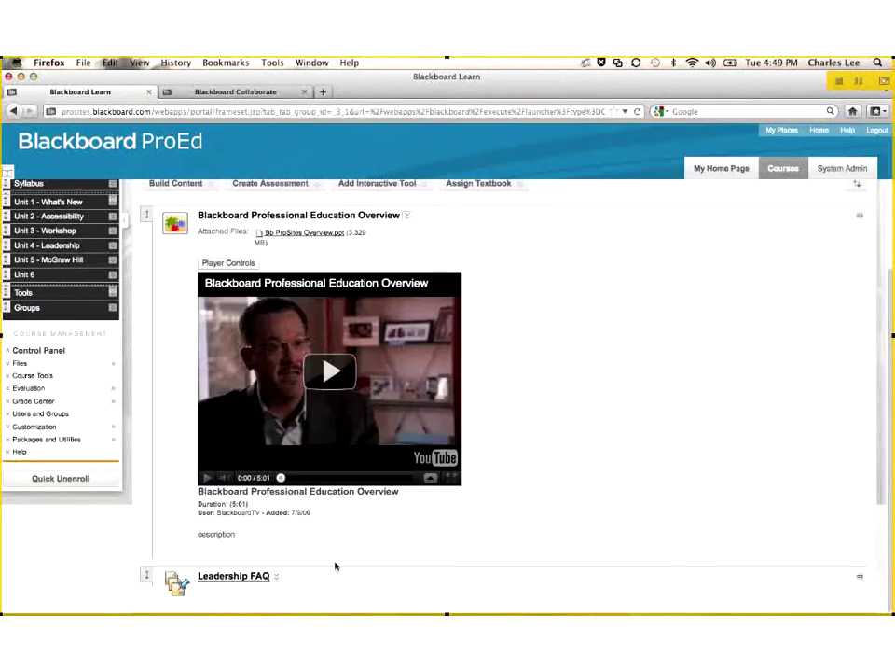
click(248, 579)
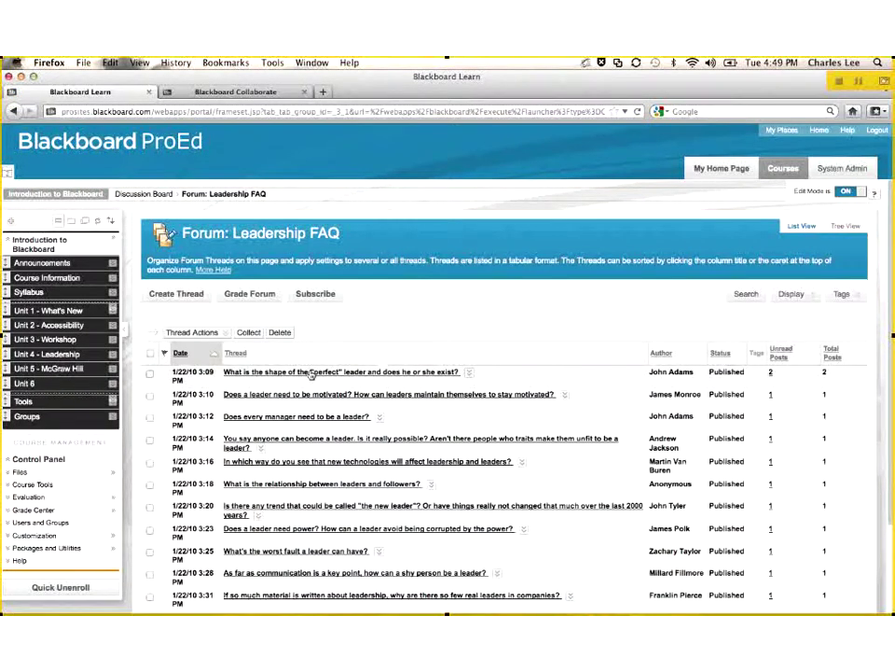
click(311, 373)
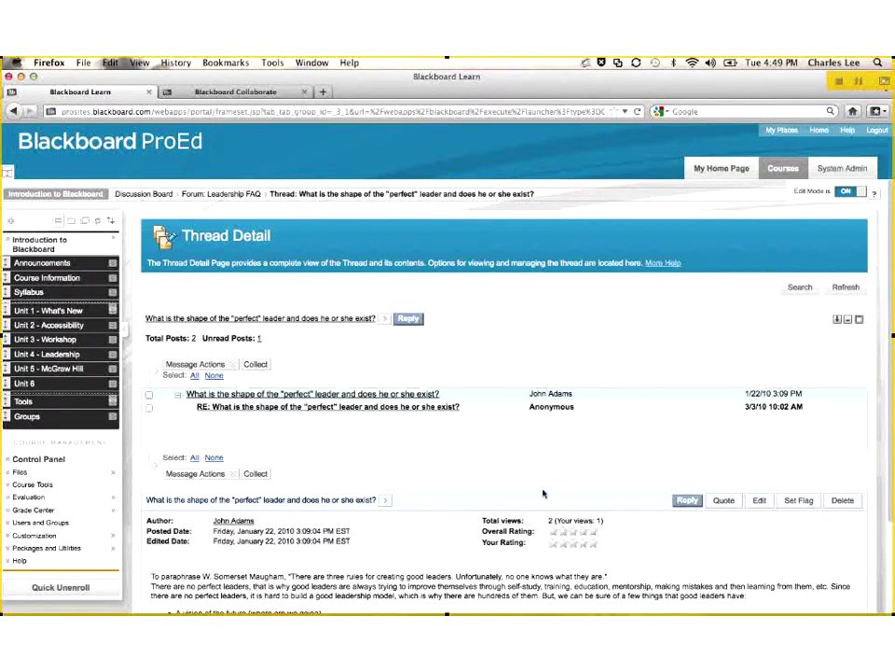
click(573, 544)
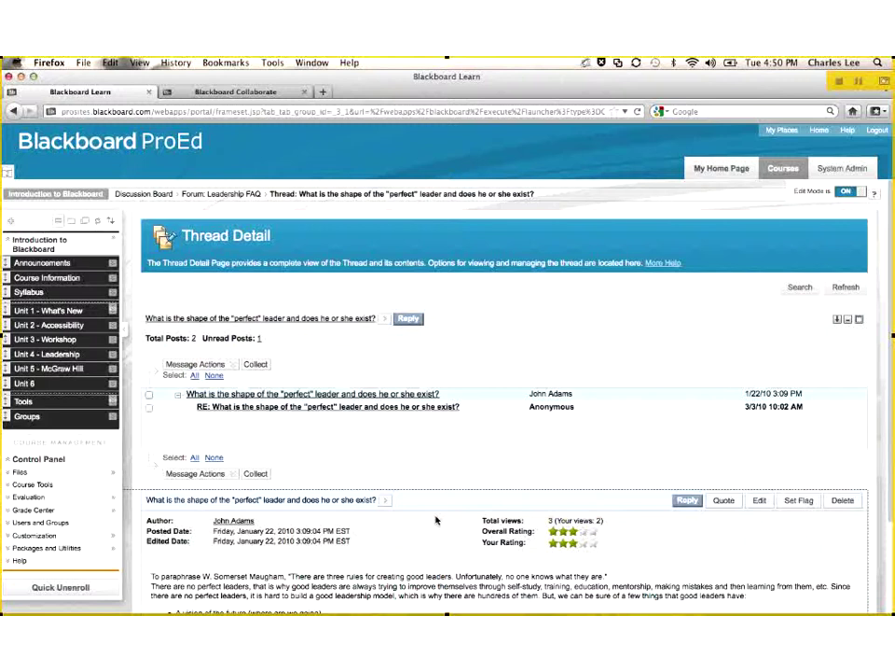
Open the 2012 Product Training course from the home page and examine the Product Line: Windows module
click(722, 174)
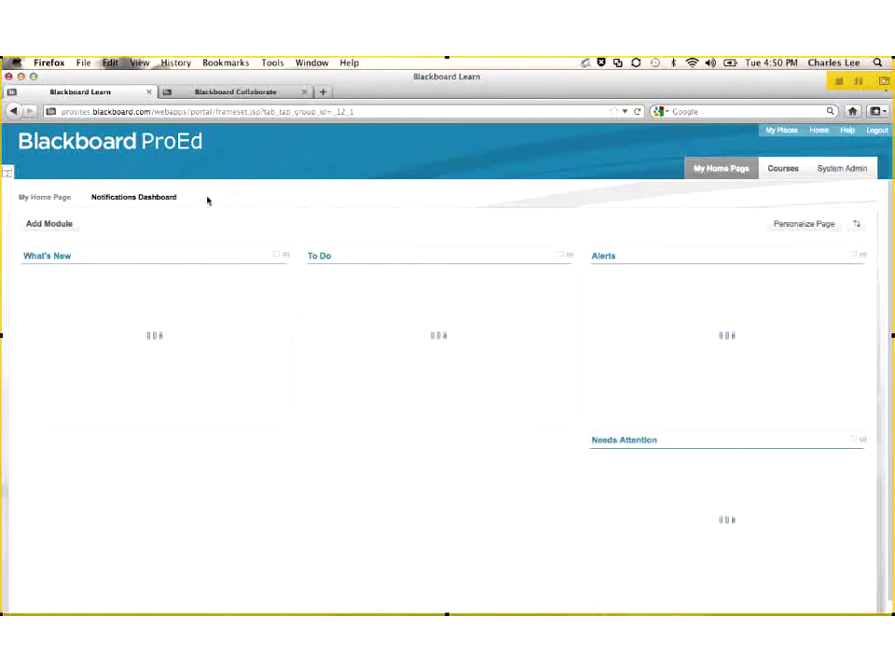
click(58, 199)
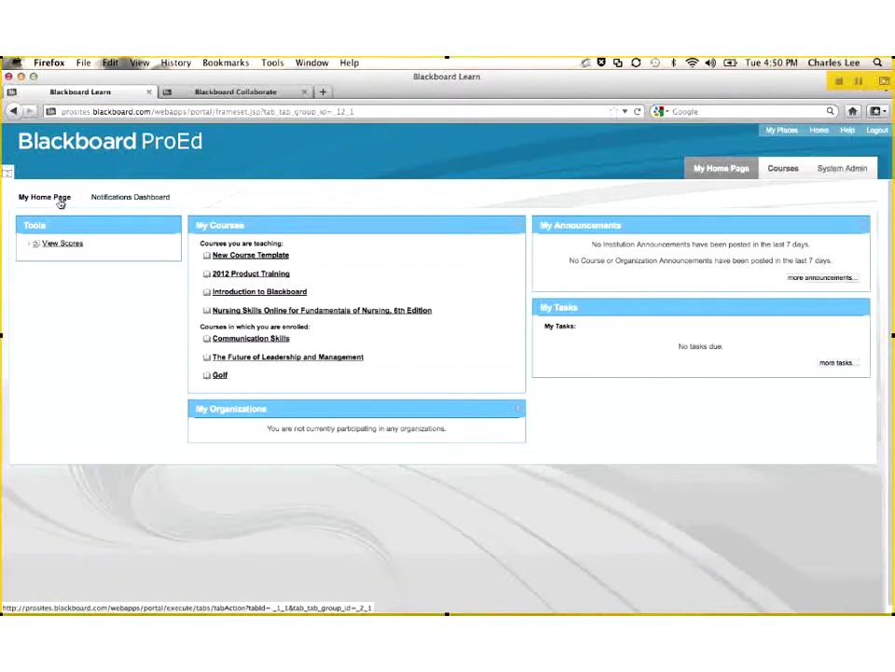
click(220, 274)
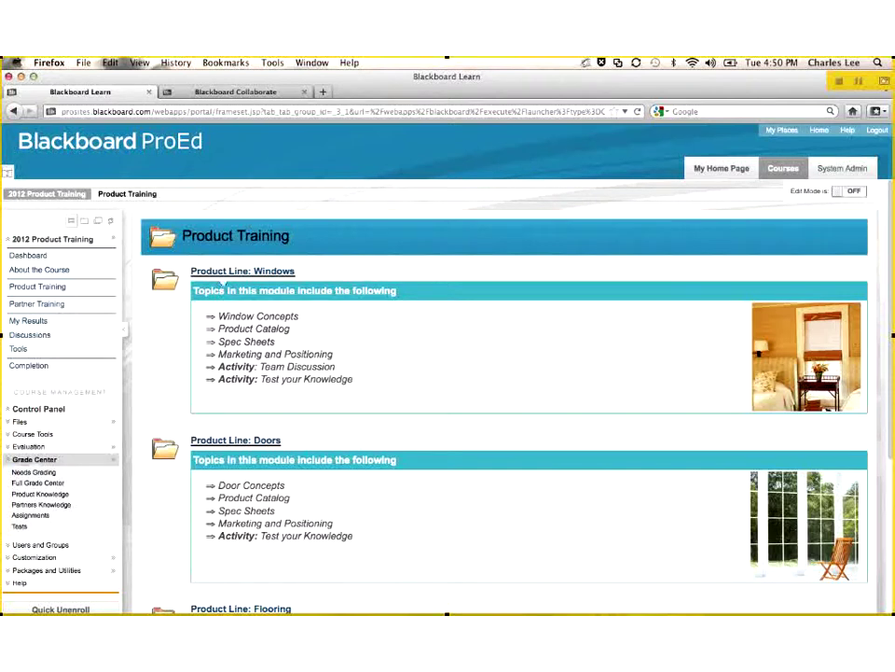
click(237, 272)
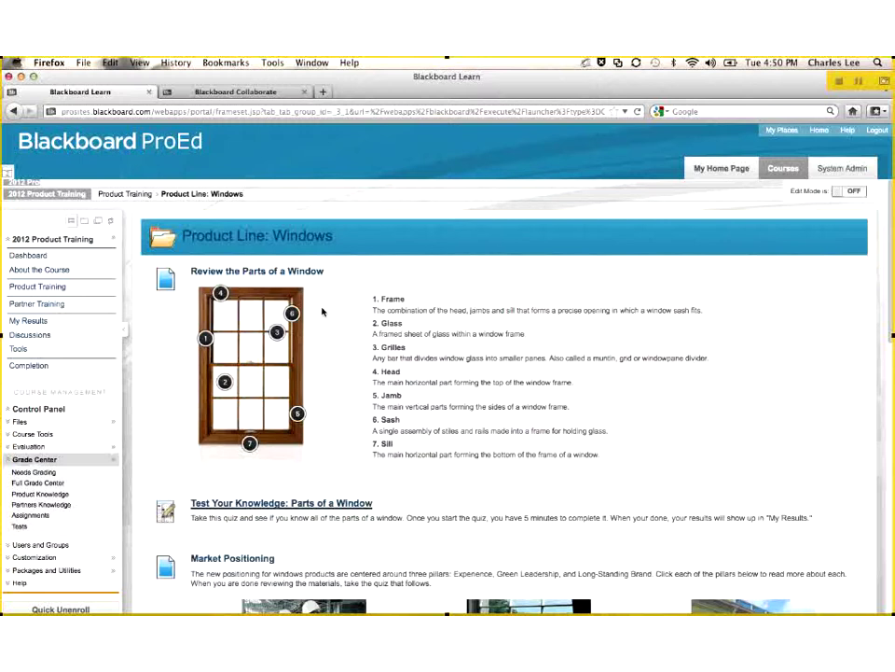
scroll(301, 457, down, 1)
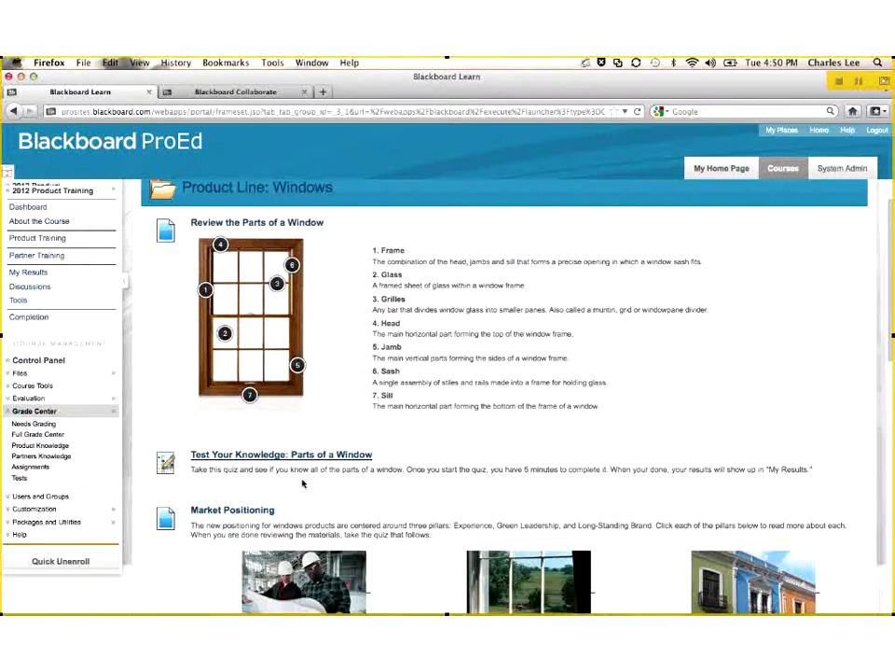
Open the "Check your Knowedge: Market Positioning - Windows" quiz from the Product Line: Windows module and begin it
scroll(303, 482, down, 3)
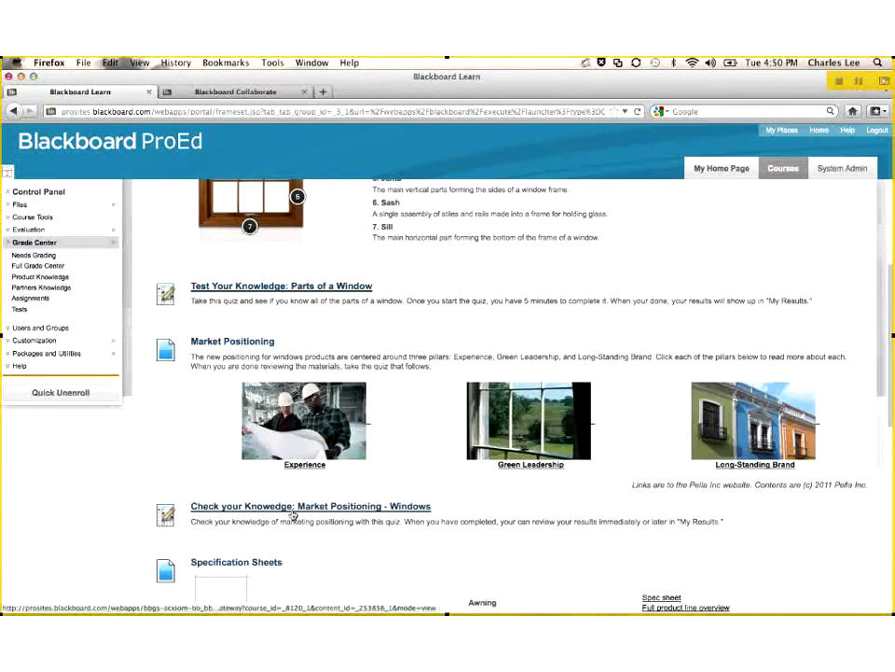
click(293, 508)
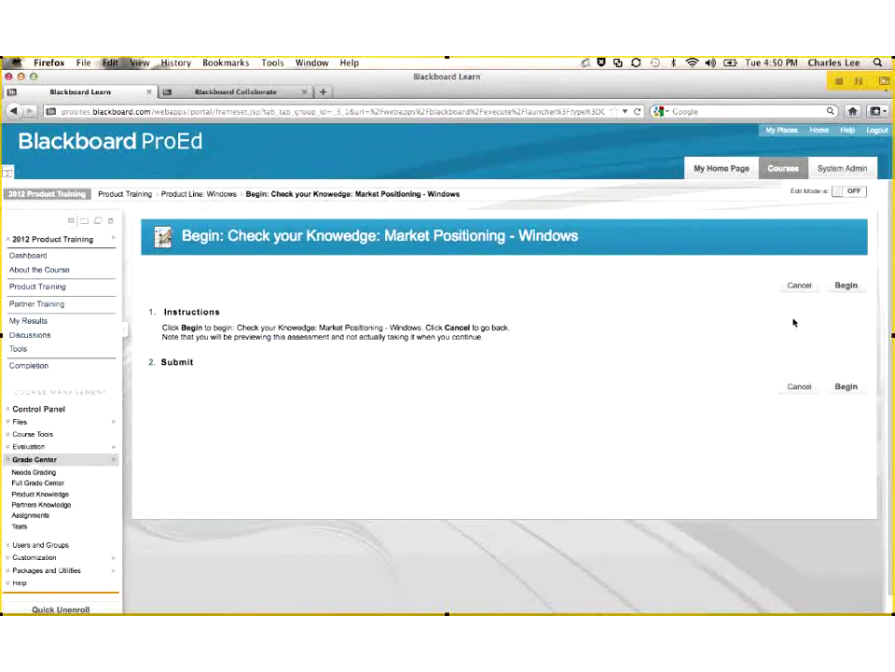
click(846, 285)
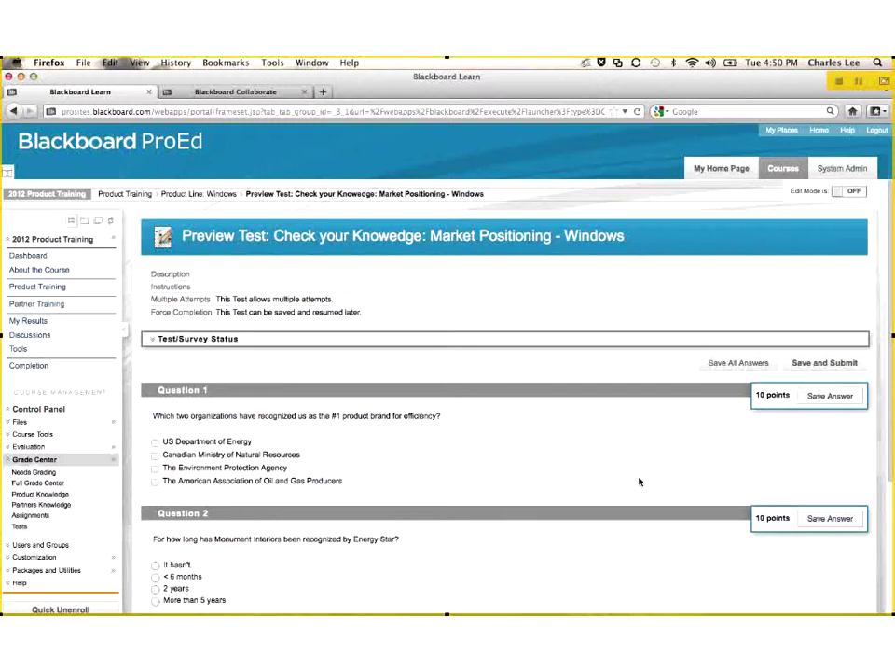
Answer question 1 with US Department of Energy and The Environment Protection Agency, question 2 with More than 5 years, and question 3 with False
scroll(639, 481, down, 3)
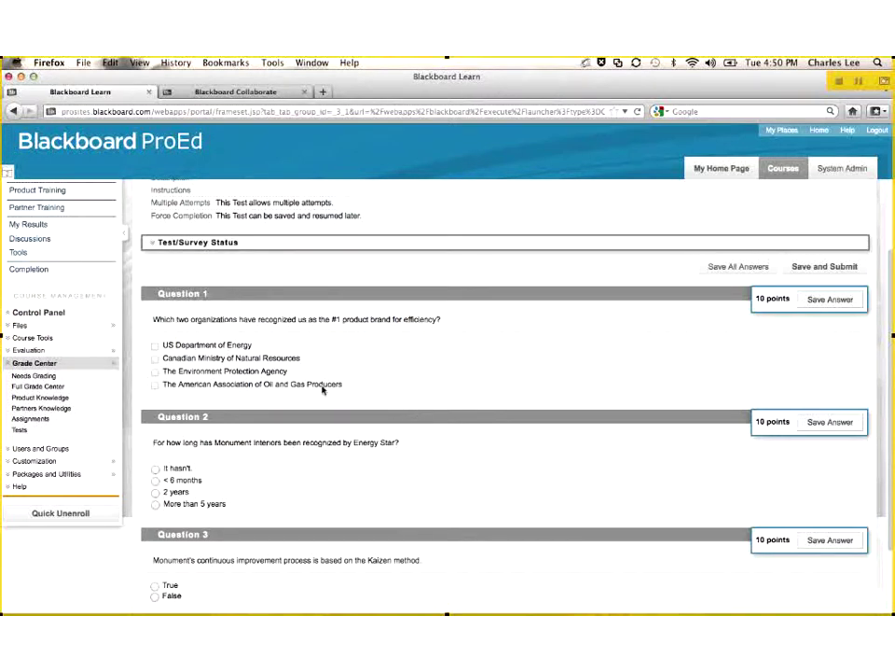
click(155, 346)
click(155, 372)
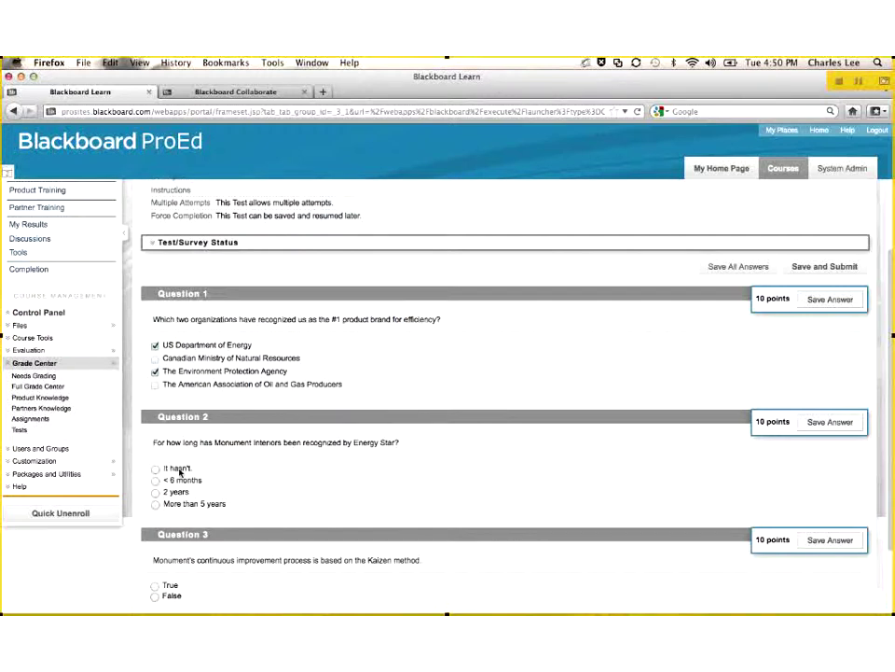
scroll(180, 472, down, 2)
click(155, 417)
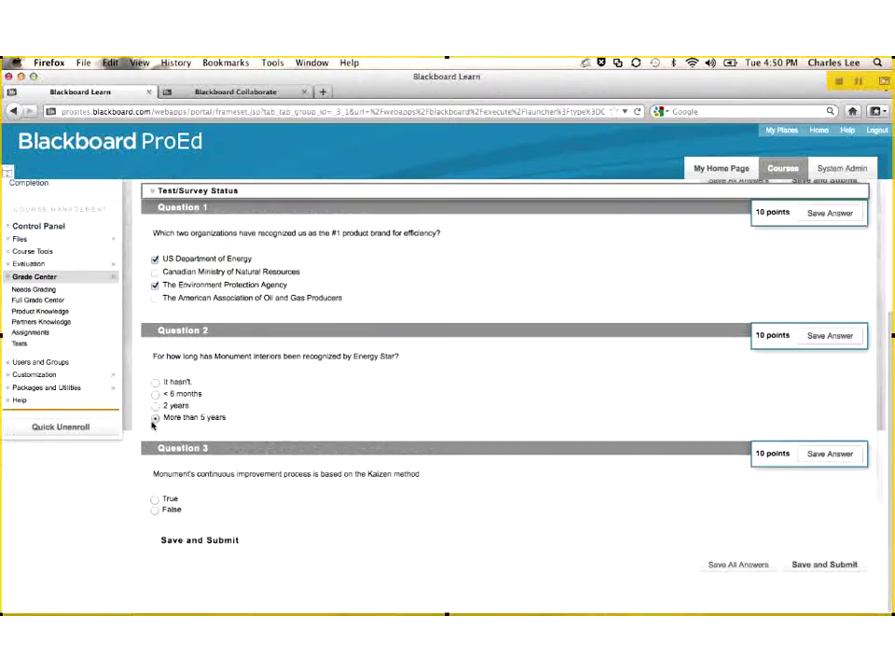
click(155, 509)
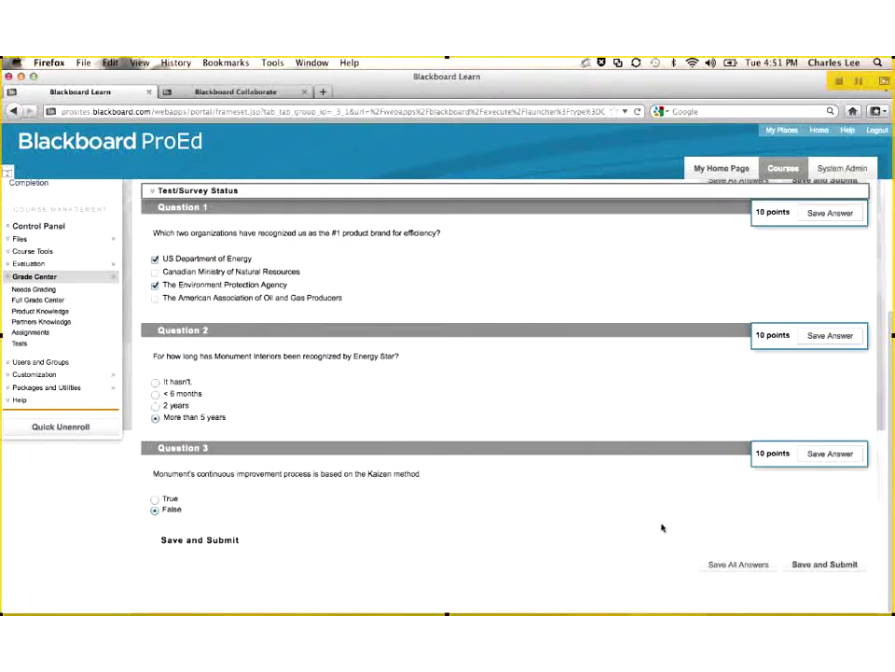
Save and submit the Market Positioning quiz, and review the results of the submission
click(810, 565)
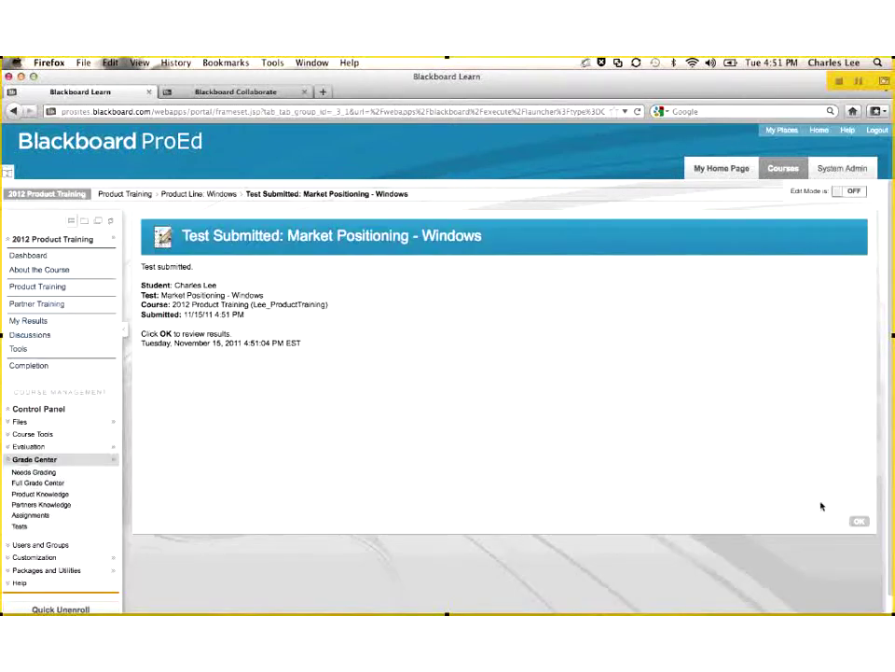
click(856, 522)
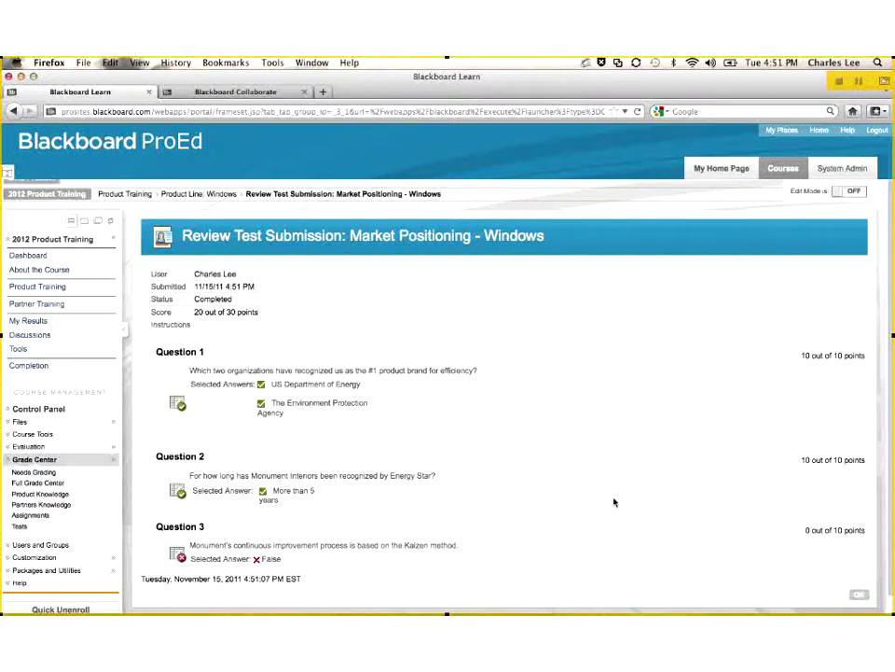
scroll(614, 502, down, 1)
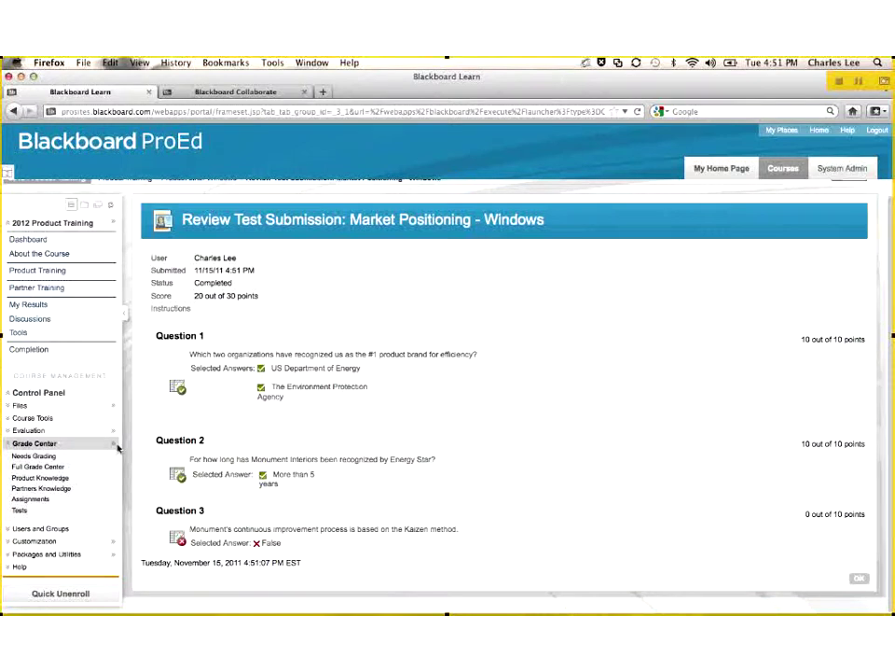
Open the Full Grade Center and enter a grade of 20 in the "Check your Knowedge" column for the student in the fourth row
click(55, 467)
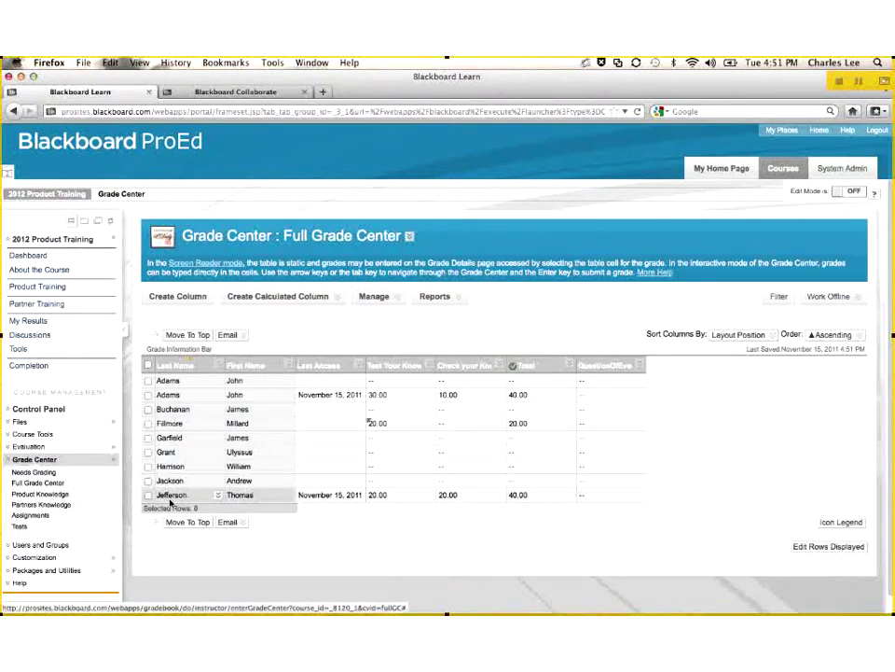
click(381, 410)
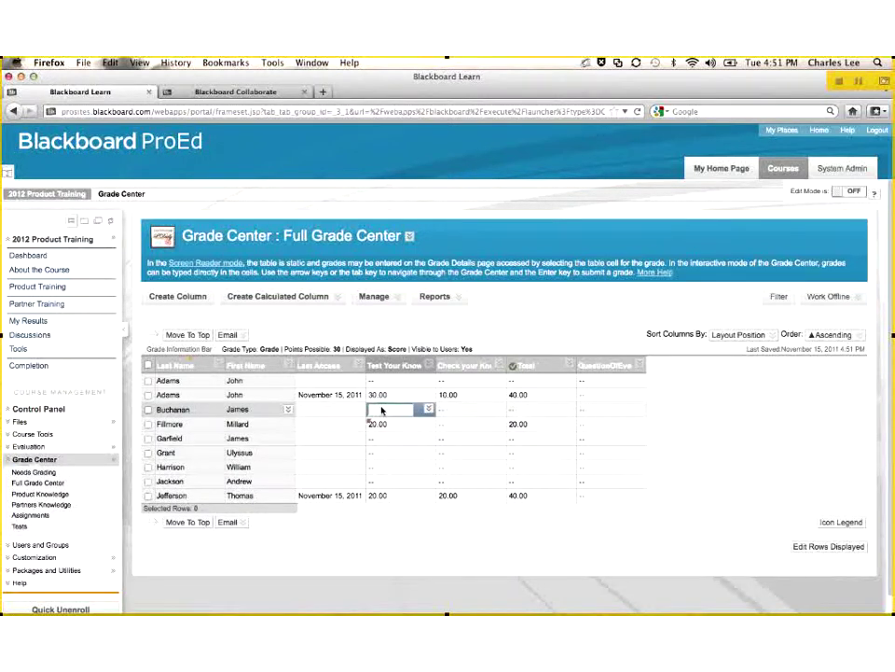
key(Tab)
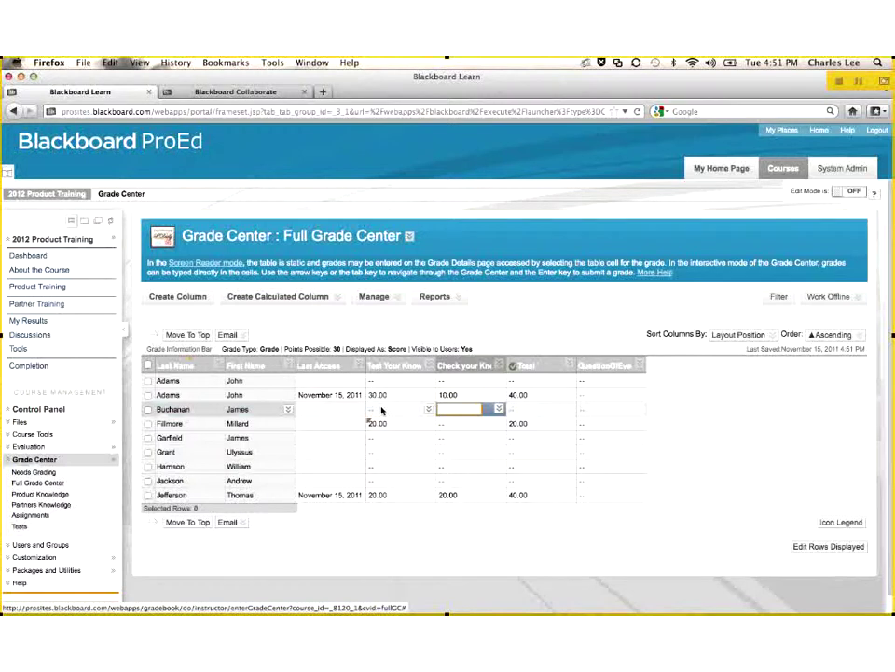
key(Down)
text(20)
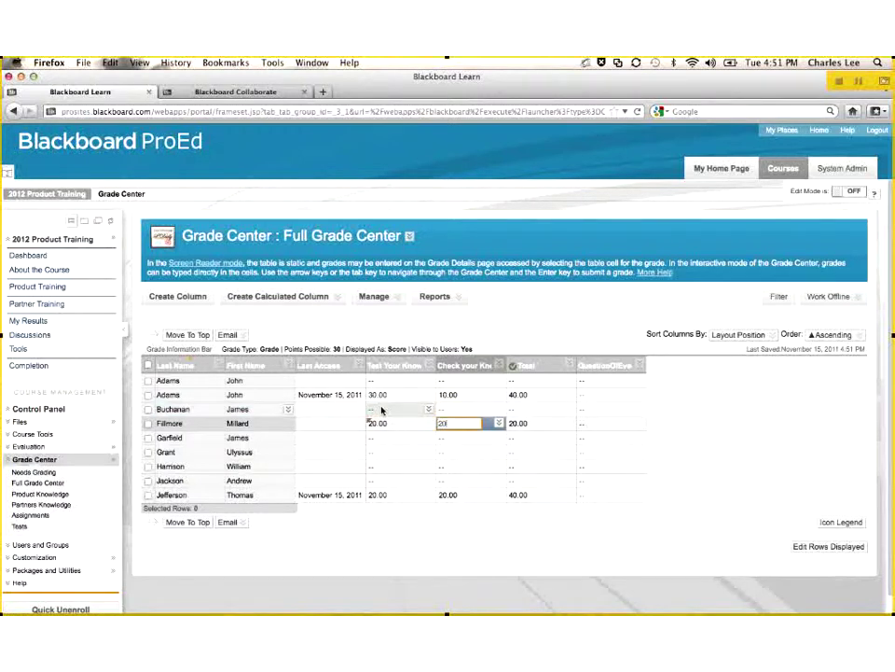
key(Return)
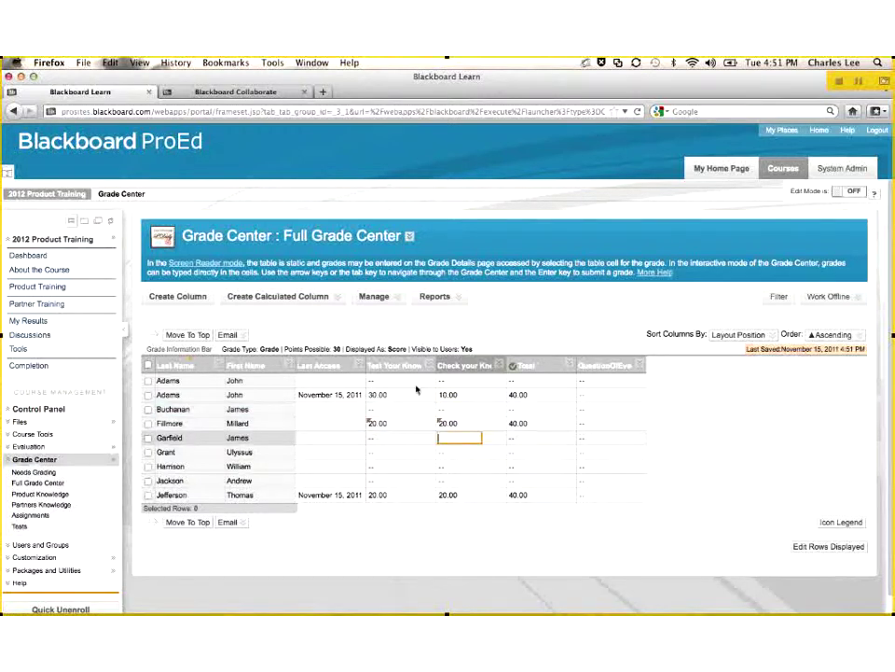
Open the attempts statistics for the "Check your Knowedge" column and examine the answer breakdown of all three questions
click(499, 365)
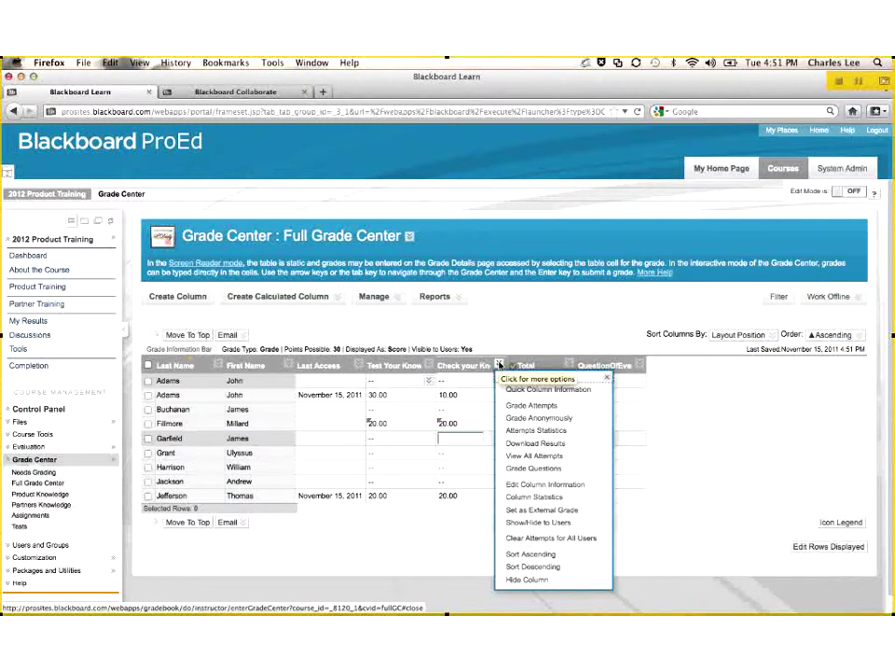
click(513, 430)
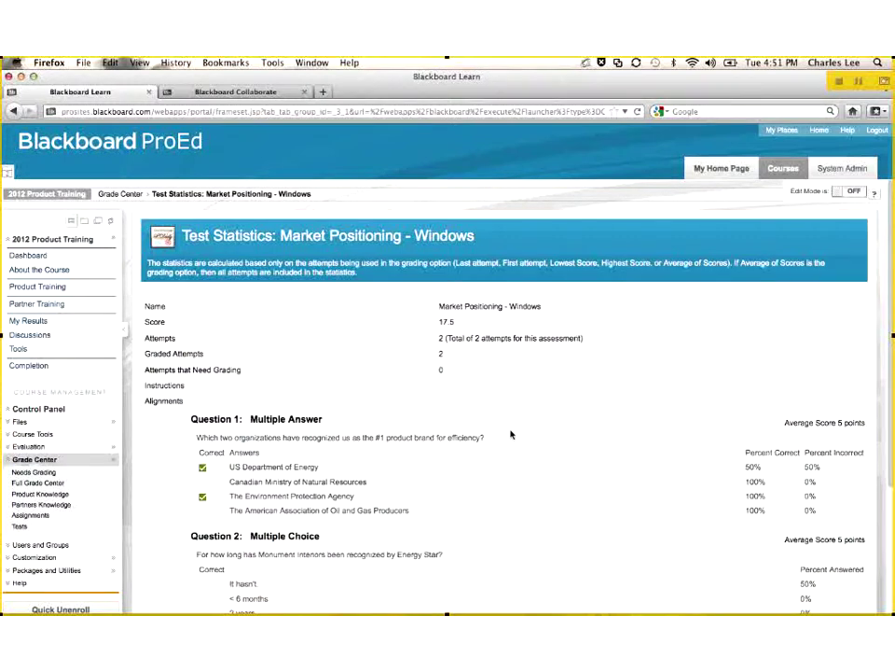
scroll(510, 434, down, 3)
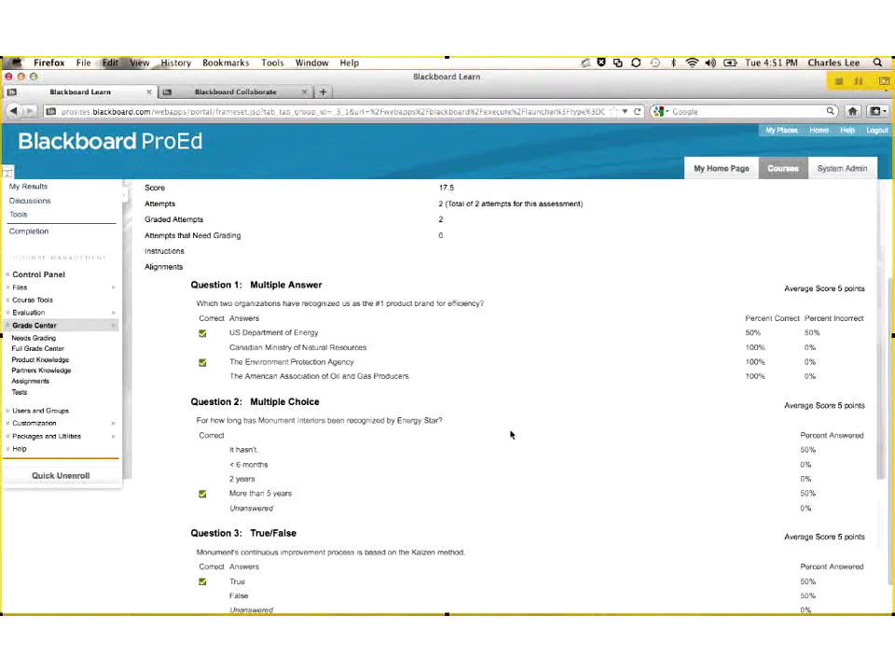
scroll(511, 434, down, 1)
scroll(510, 433, down, 2)
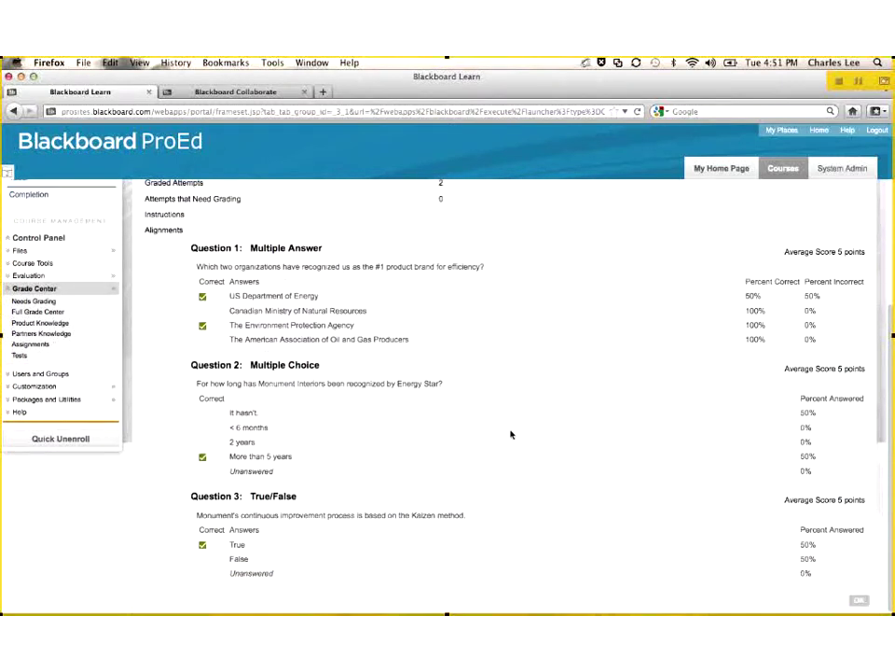